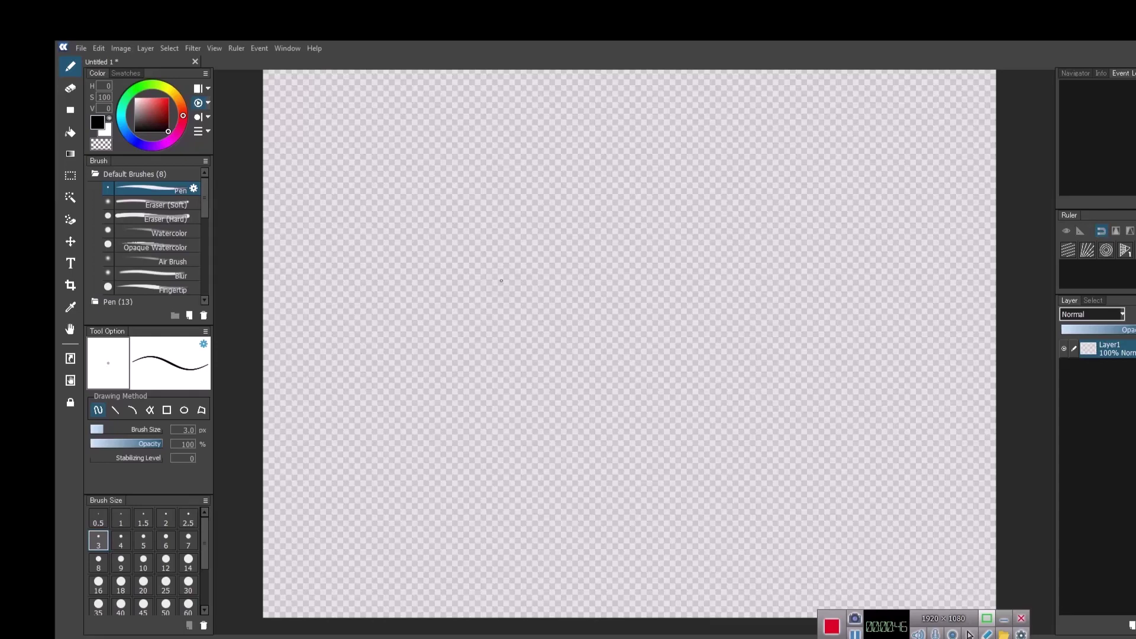
Draw the main house walls and roof with a 3 px pen, plus the left annex roof and wall.
mouse_move(501, 281)
mouse_down()
mouse_move(501, 402)
mouse_move(569, 415)
mouse_move(744, 403)
mouse_move(733, 266)
mouse_up()
mouse_move(435, 248)
mouse_down()
mouse_move(555, 184)
mouse_move(694, 234)
mouse_move(435, 249)
mouse_move(559, 176)
mouse_move(688, 223)
mouse_up()
drag(382, 300, 446, 256)
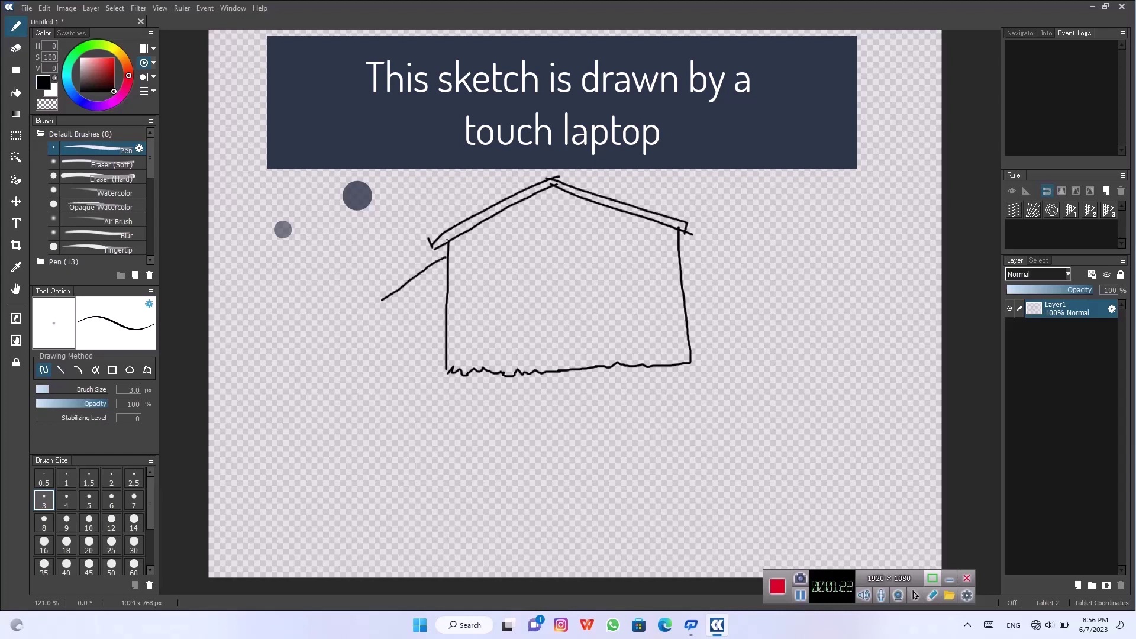
drag(382, 302, 446, 268)
mouse_move(391, 307)
mouse_down()
mouse_move(396, 367)
mouse_move(445, 362)
mouse_up()
Outline the right wing extension with its edges and a wavy ground line.
drag(685, 244, 795, 237)
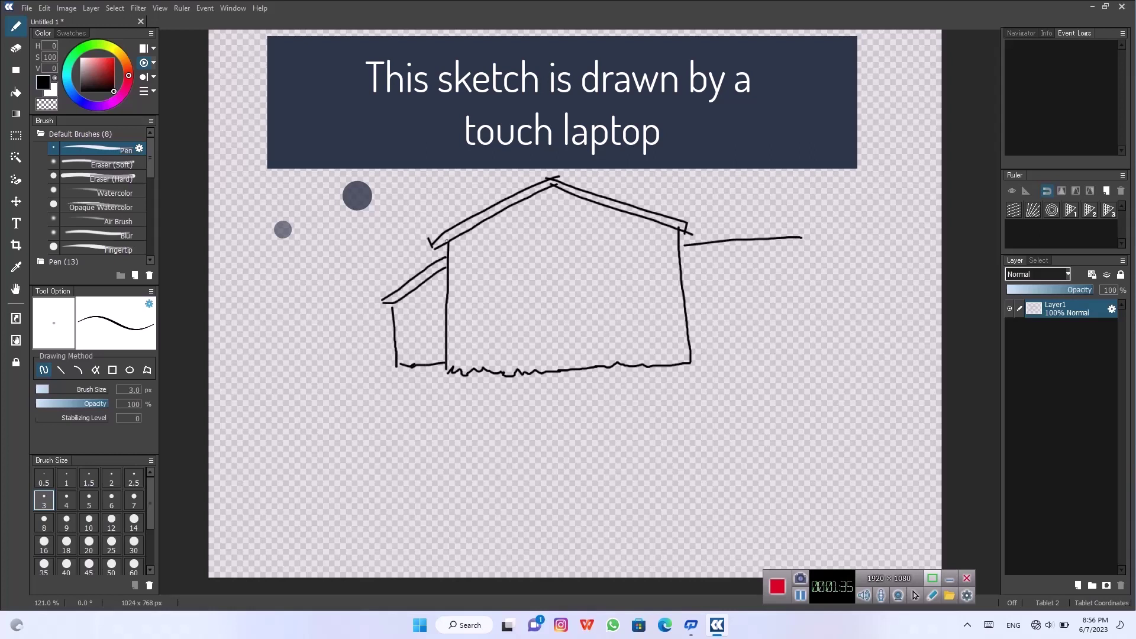
drag(681, 283, 813, 280)
drag(802, 235, 804, 350)
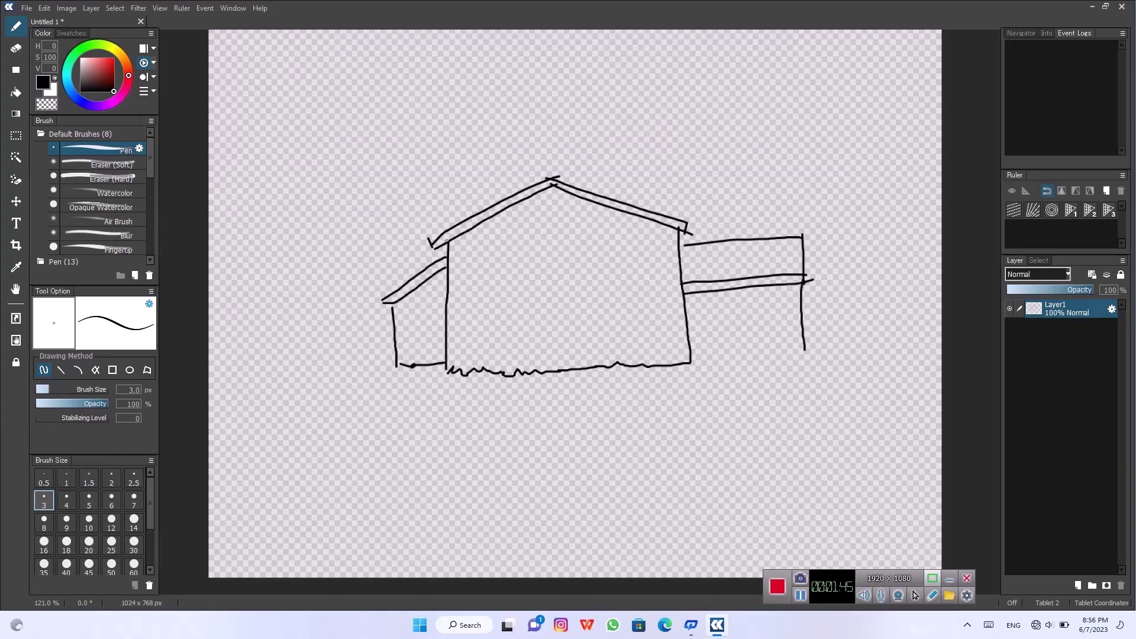
drag(801, 284, 813, 352)
mouse_move(691, 358)
mouse_down()
mouse_move(776, 357)
mouse_move(807, 342)
mouse_up()
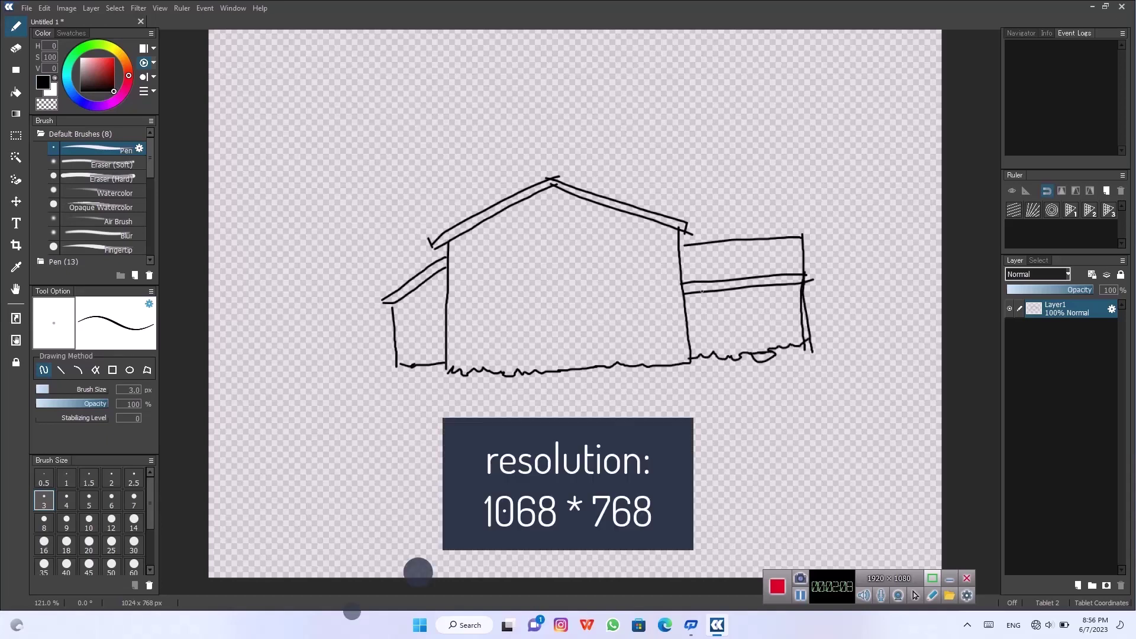
Draw the railing posts along the right wing.
mouse_move(686, 242)
mouse_down()
mouse_move(692, 292)
mouse_move(715, 268)
mouse_move(719, 299)
mouse_up()
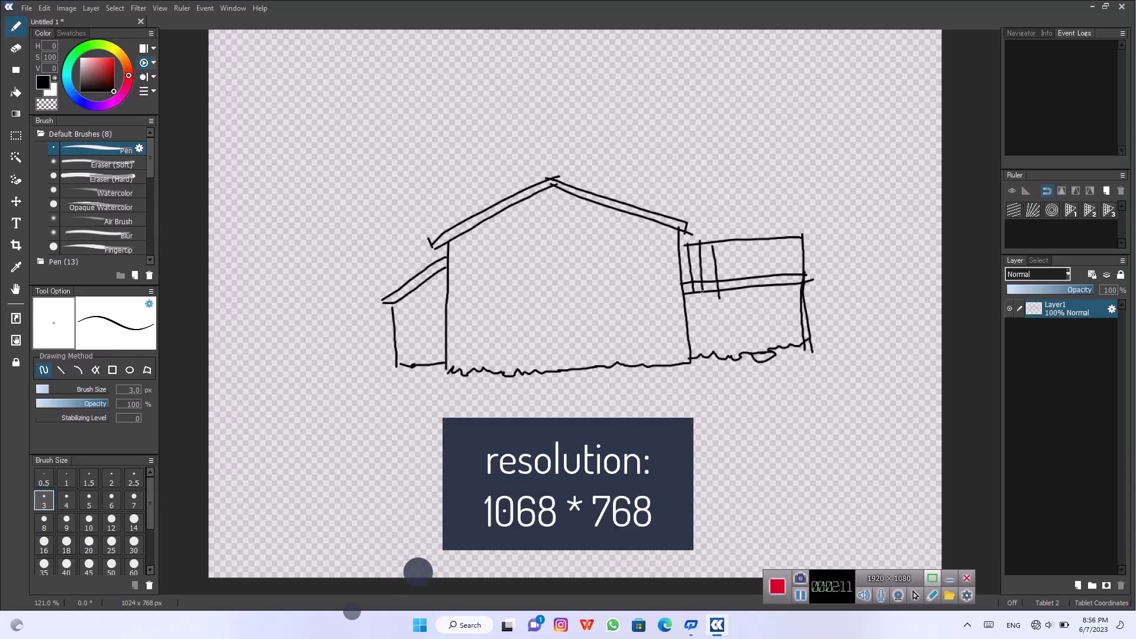
mouse_move(727, 230)
mouse_down()
mouse_move(733, 288)
mouse_move(763, 285)
mouse_up()
drag(770, 240, 776, 283)
mouse_move(781, 234)
mouse_down()
mouse_move(787, 283)
mouse_move(801, 274)
mouse_up()
Add the front door, a door on the left annex, and a ground-floor window outline.
mouse_move(479, 311)
mouse_down()
mouse_move(480, 368)
mouse_move(520, 308)
mouse_move(511, 335)
mouse_move(521, 371)
mouse_up()
drag(518, 309, 527, 368)
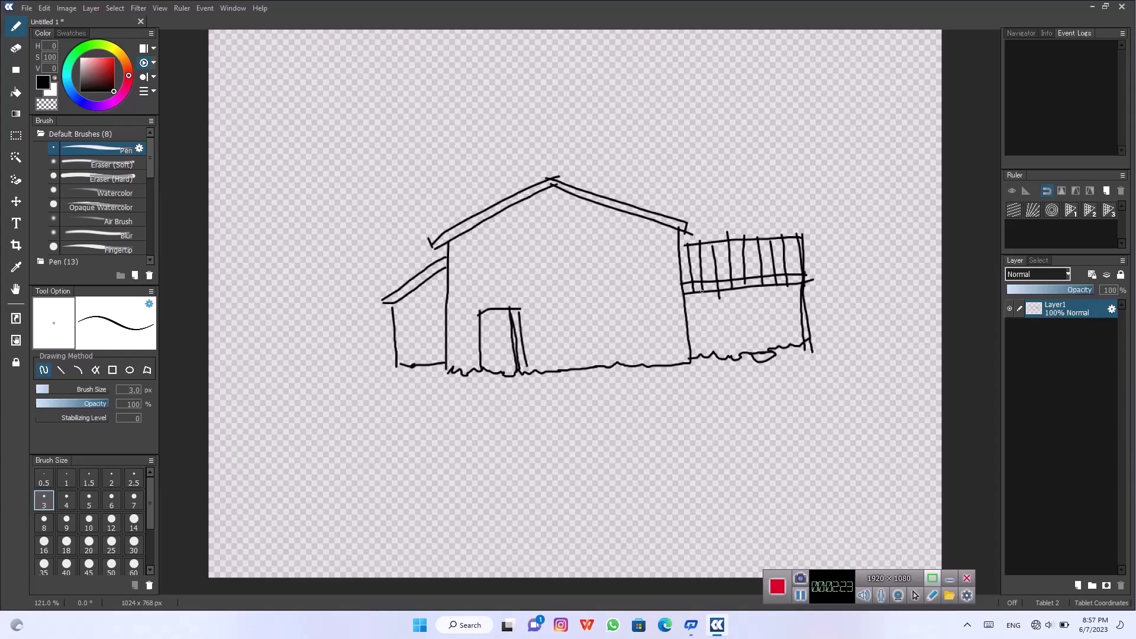
mouse_move(472, 312)
mouse_down()
mouse_move(517, 316)
mouse_move(482, 376)
mouse_up()
drag(488, 319, 490, 369)
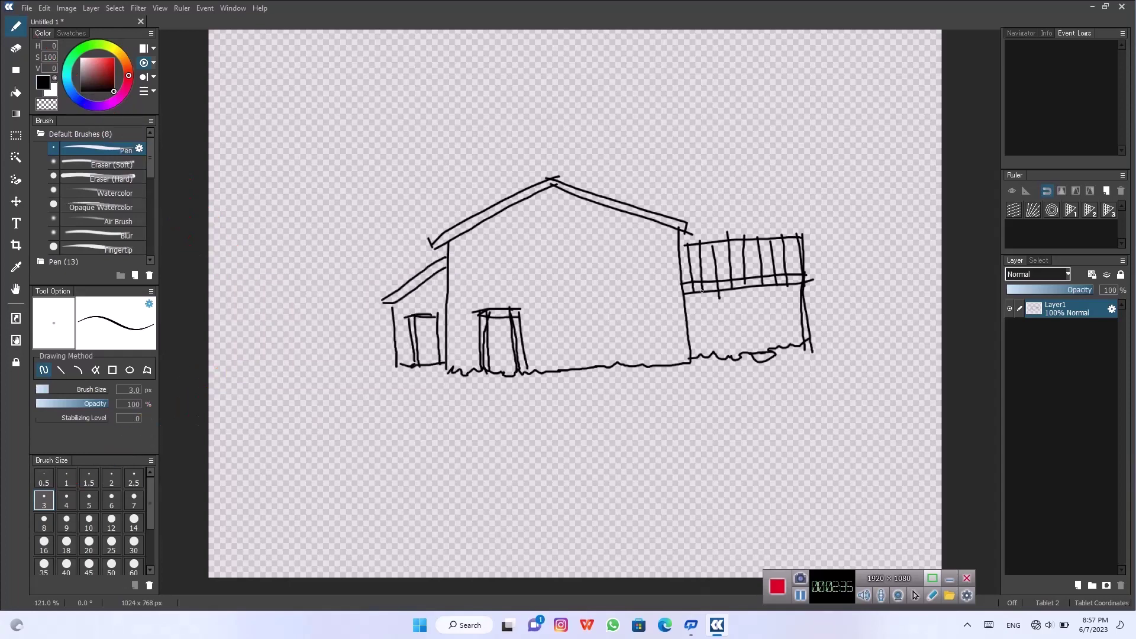
mouse_move(542, 297)
mouse_down()
mouse_move(543, 342)
mouse_move(569, 298)
mouse_move(585, 318)
mouse_move(584, 337)
mouse_move(582, 313)
mouse_move(565, 340)
mouse_up()
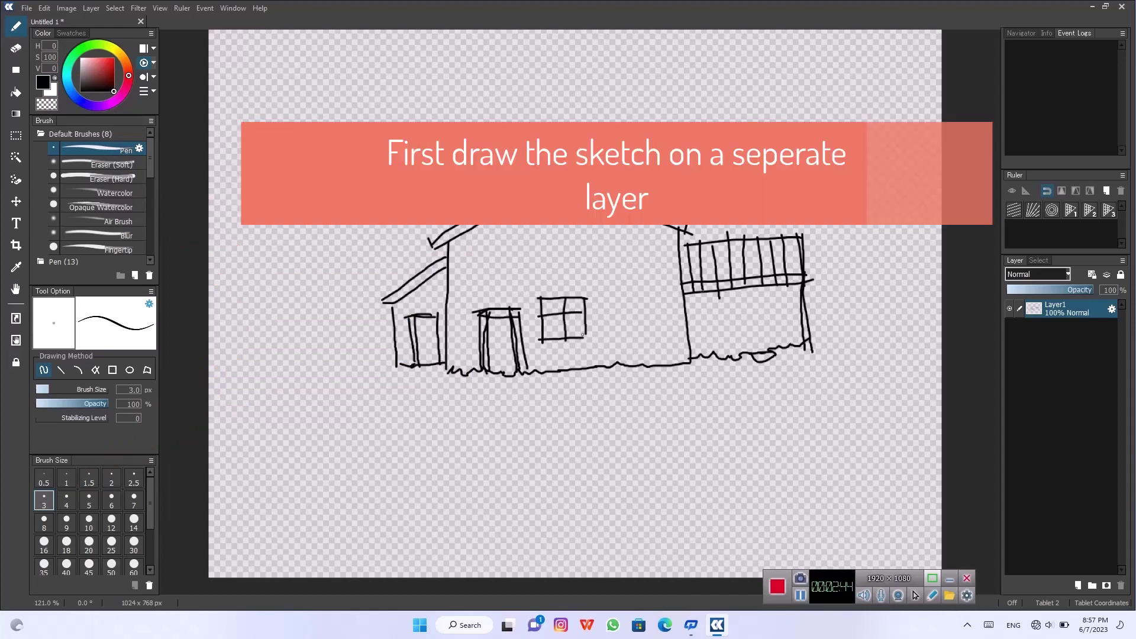
Complete the ground-floor window and add a second ground-floor window with panes.
mouse_move(538, 295)
mouse_down()
mouse_move(585, 298)
mouse_move(617, 339)
mouse_up()
mouse_move(608, 296)
mouse_down()
mouse_move(656, 291)
mouse_move(658, 332)
mouse_move(636, 339)
mouse_move(658, 305)
mouse_up()
drag(459, 272, 649, 260)
Draw three upper-floor windows with frames and crossbars.
drag(466, 236, 466, 267)
mouse_move(507, 233)
mouse_down()
mouse_move(506, 266)
mouse_move(531, 267)
mouse_up()
mouse_move(570, 228)
mouse_down()
mouse_move(571, 260)
mouse_move(603, 265)
mouse_up()
drag(646, 230, 647, 265)
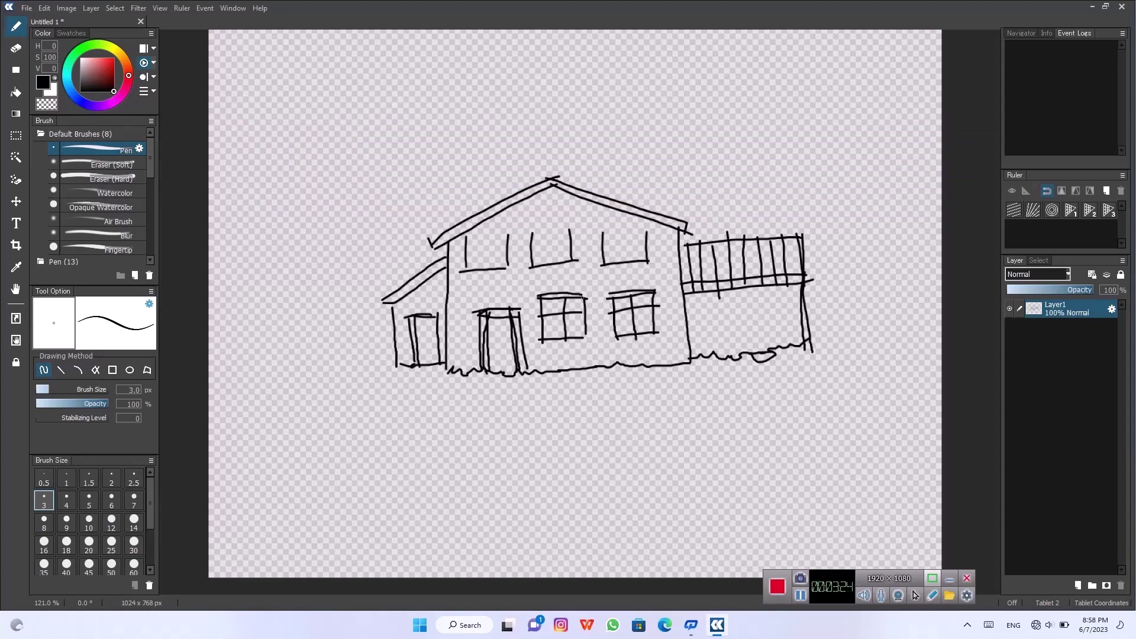
drag(465, 237, 653, 226)
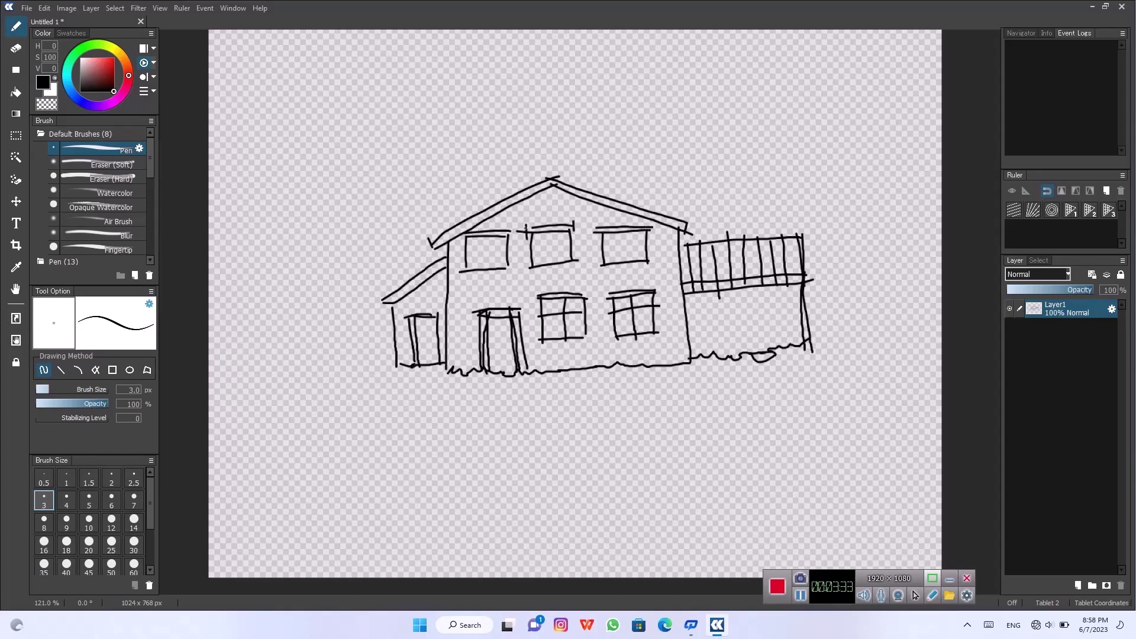
mouse_move(467, 246)
mouse_down()
mouse_move(512, 245)
mouse_move(489, 272)
mouse_move(575, 244)
mouse_up()
mouse_move(552, 233)
mouse_down()
mouse_move(552, 264)
mouse_move(641, 241)
mouse_move(628, 266)
mouse_up()
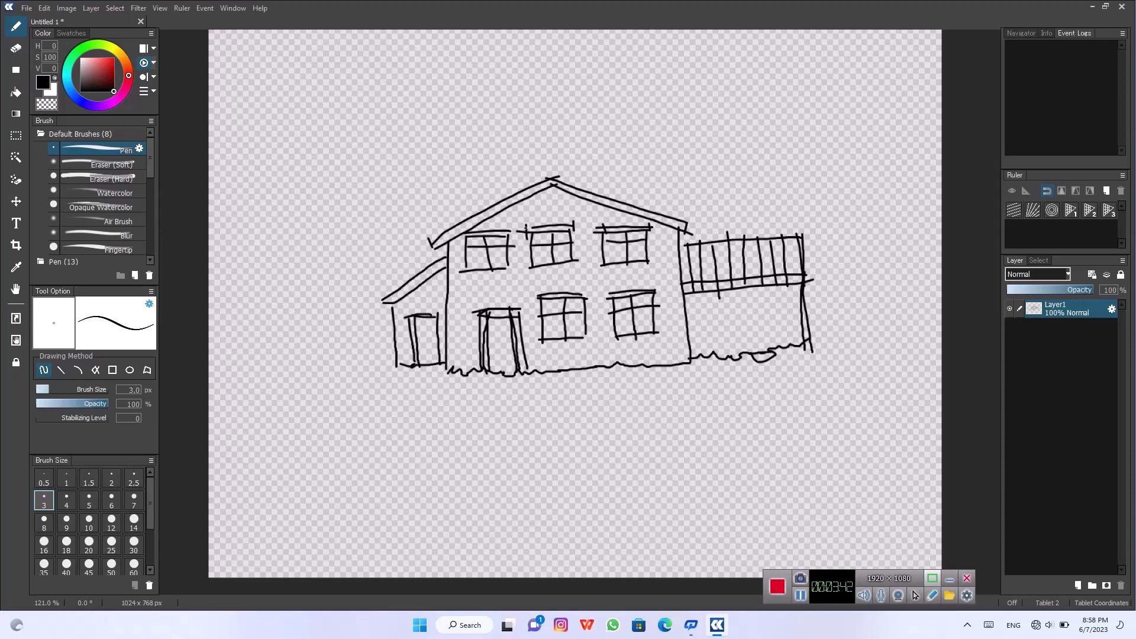
Add a small window and arched door on the right wing, and begin a pine tree.
drag(702, 306, 703, 341)
mouse_move(697, 304)
mouse_down()
mouse_move(739, 303)
mouse_move(746, 340)
mouse_move(748, 318)
mouse_up()
mouse_move(704, 305)
mouse_down()
mouse_move(742, 300)
mouse_move(729, 337)
mouse_move(764, 350)
mouse_up()
mouse_move(757, 312)
mouse_down()
mouse_move(785, 299)
mouse_move(792, 345)
mouse_up()
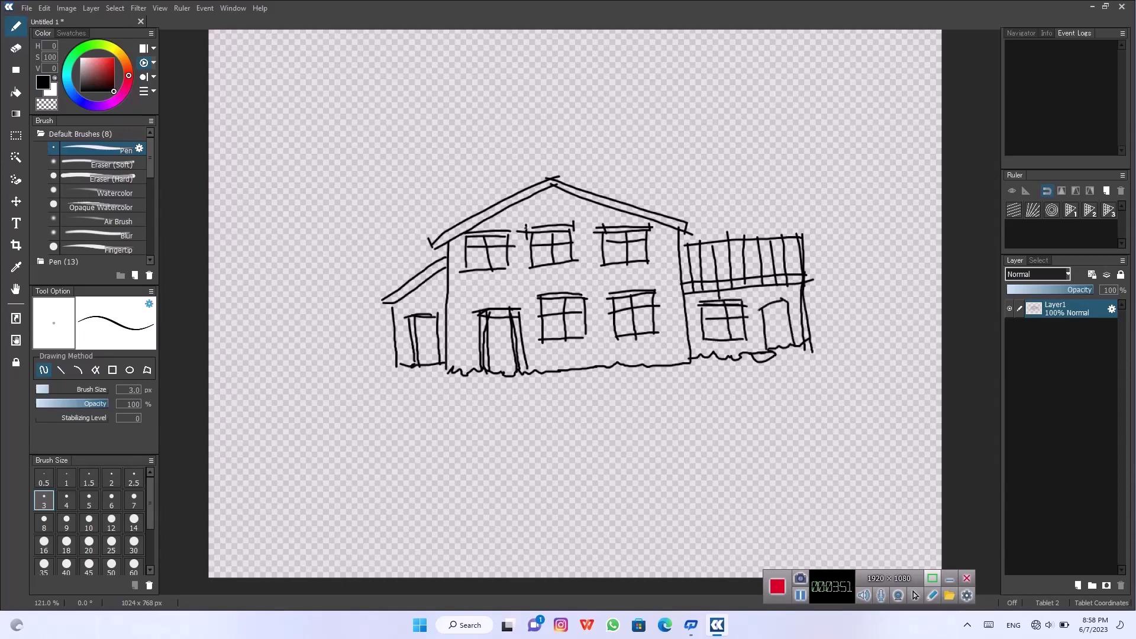
mouse_move(789, 302)
mouse_down()
mouse_move(796, 343)
mouse_move(794, 296)
mouse_move(771, 348)
mouse_up()
drag(790, 145, 746, 232)
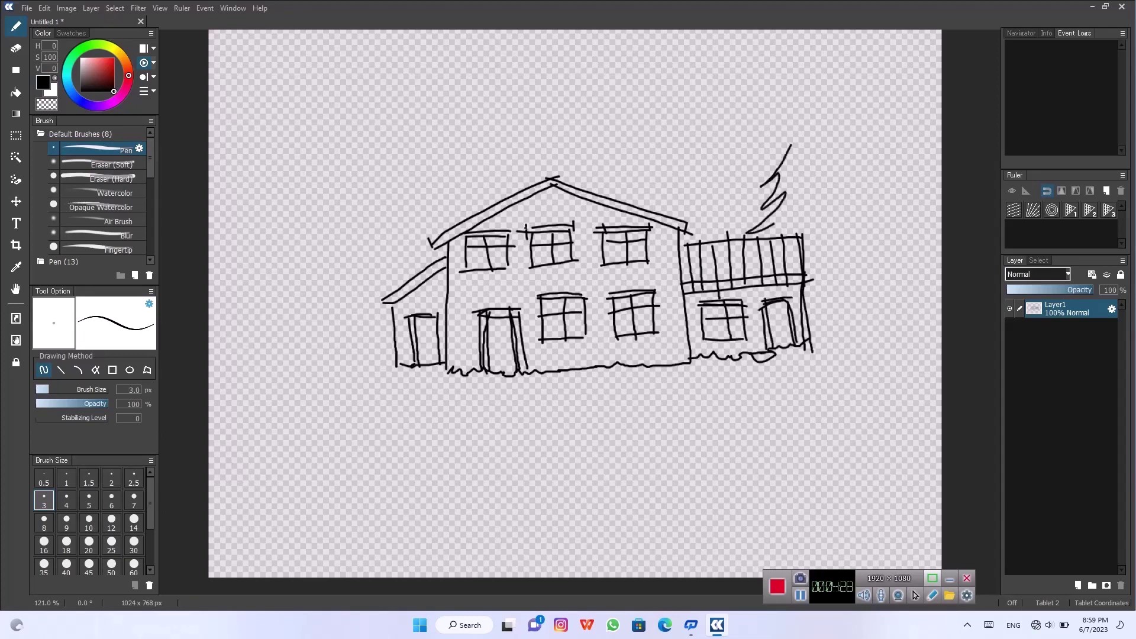
Draw a pine behind the right wing, a tall pine, a small middle pine, and trunks.
mouse_move(791, 146)
mouse_down()
mouse_move(873, 302)
mouse_move(821, 334)
mouse_up()
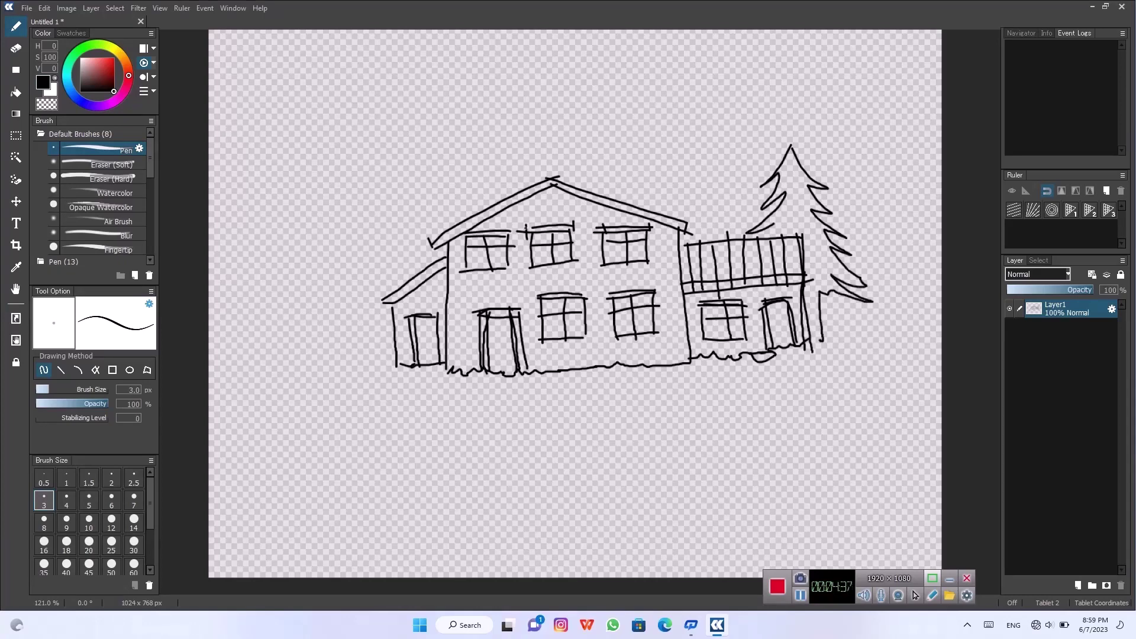
mouse_move(939, 99)
mouse_down()
mouse_move(889, 164)
mouse_move(876, 251)
mouse_move(838, 309)
mouse_up()
mouse_move(908, 281)
mouse_down()
mouse_move(889, 291)
mouse_move(921, 279)
mouse_move(905, 338)
mouse_move(940, 340)
mouse_move(924, 278)
mouse_move(940, 335)
mouse_up()
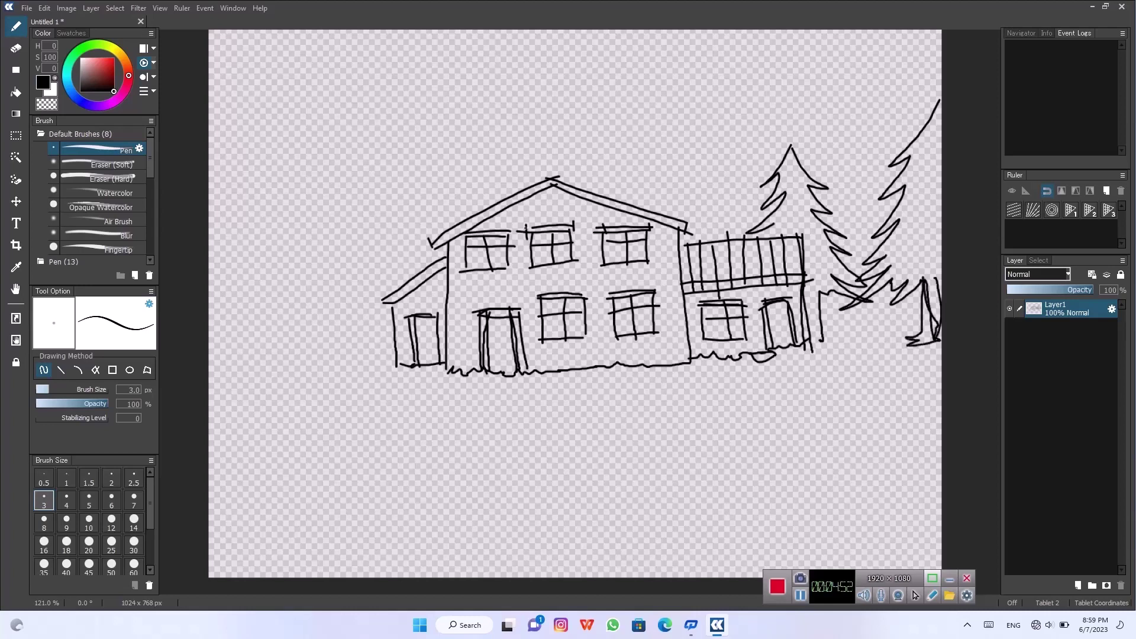
mouse_move(856, 158)
mouse_down()
mouse_move(837, 195)
mouse_move(837, 234)
mouse_move(879, 208)
mouse_up()
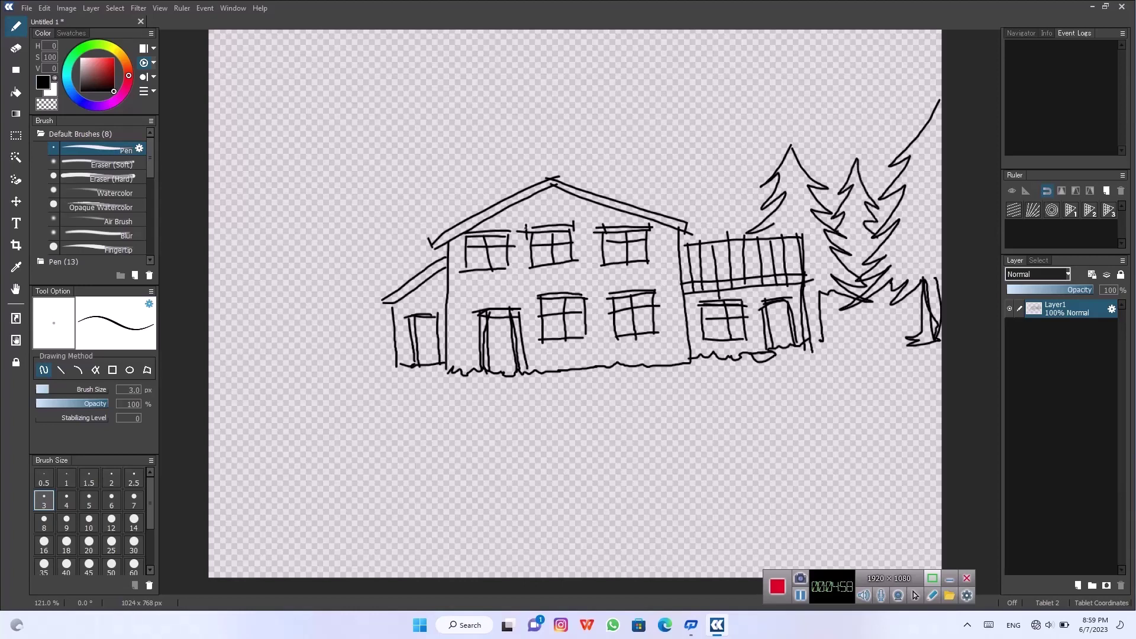
drag(850, 303, 861, 304)
mouse_move(859, 304)
mouse_down()
mouse_move(859, 336)
mouse_move(875, 335)
mouse_move(869, 301)
mouse_up()
drag(814, 336, 833, 333)
Add fence posts with rails on the right and sketch a leafy tree crown at the left.
mouse_move(829, 288)
mouse_down()
mouse_move(829, 312)
mouse_move(839, 287)
mouse_move(892, 315)
mouse_up()
drag(882, 317, 901, 317)
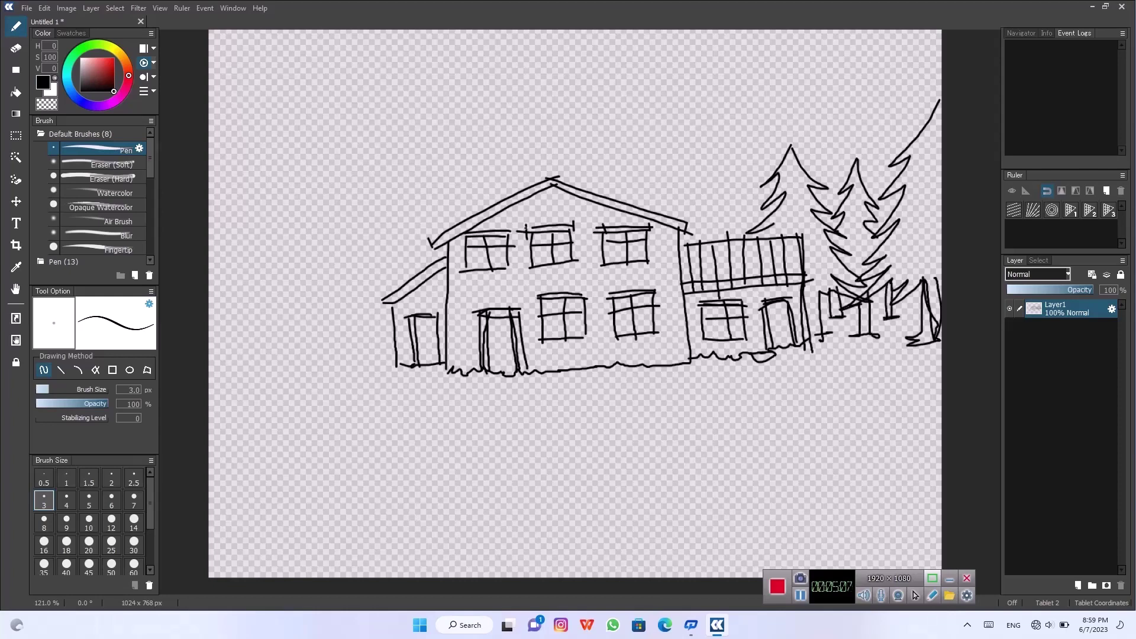
mouse_move(826, 303)
mouse_down()
mouse_move(827, 323)
mouse_move(838, 315)
mouse_up()
drag(882, 294, 892, 322)
drag(891, 305, 894, 316)
drag(879, 329, 901, 324)
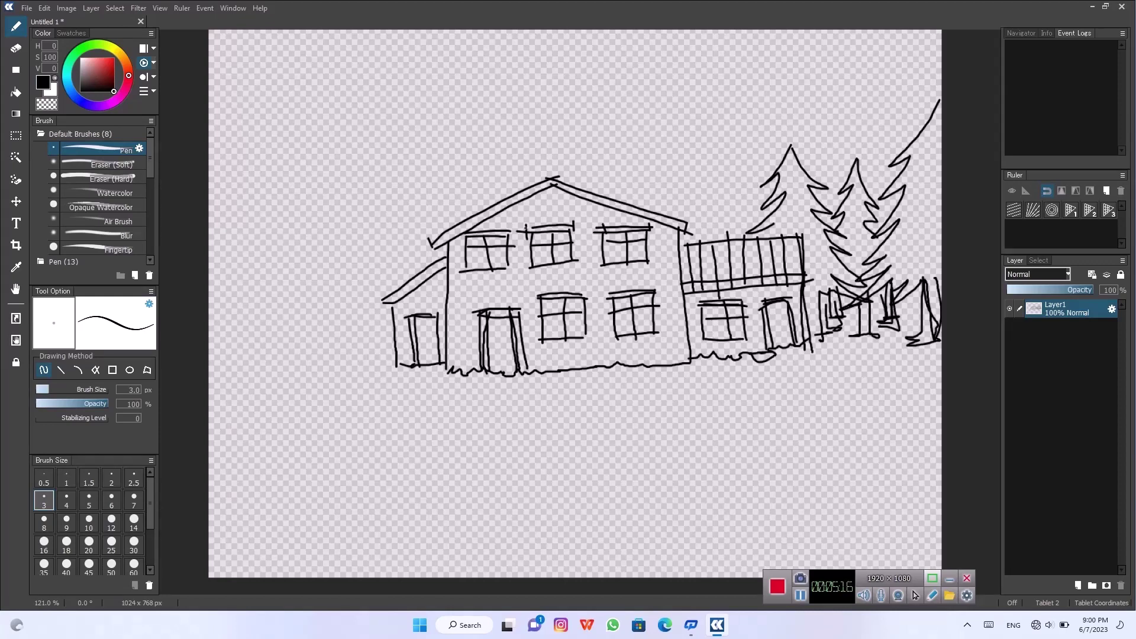
mouse_move(215, 164)
mouse_down()
mouse_move(265, 230)
mouse_move(307, 253)
mouse_move(291, 289)
mouse_move(237, 294)
mouse_move(227, 358)
mouse_move(239, 362)
mouse_move(213, 367)
mouse_move(210, 302)
mouse_up()
mouse_move(262, 220)
mouse_down()
mouse_move(298, 188)
mouse_move(319, 204)
mouse_move(327, 233)
mouse_move(355, 243)
mouse_move(358, 296)
mouse_move(302, 317)
mouse_move(303, 354)
mouse_move(284, 362)
mouse_move(288, 315)
mouse_move(232, 313)
mouse_up()
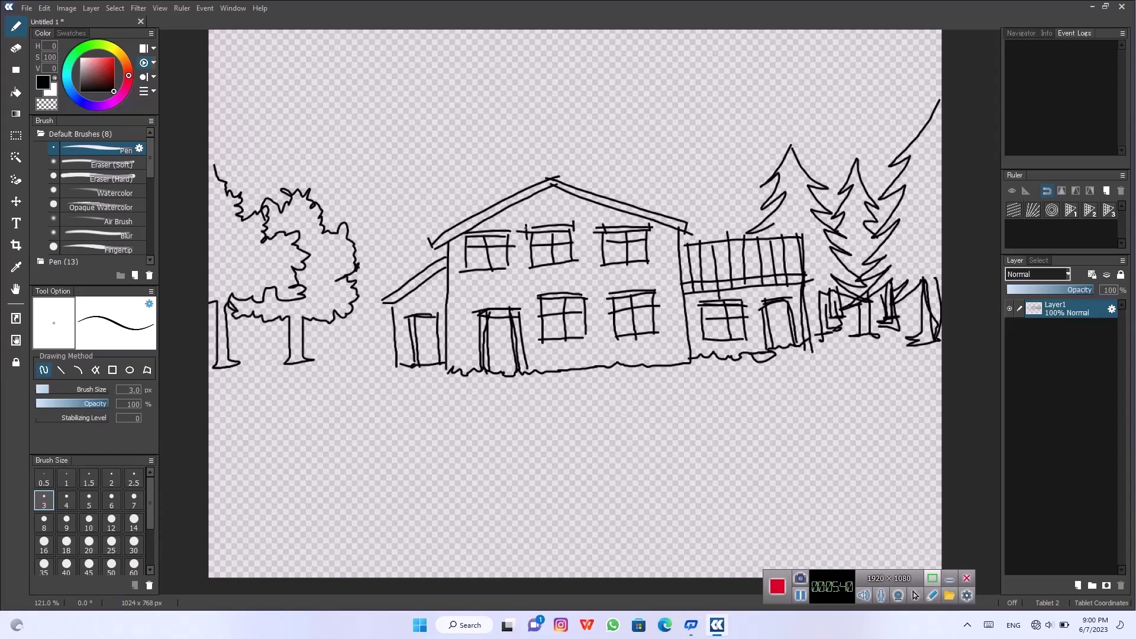
Finish the left tree's crown and draw its trunk lines.
mouse_move(358, 267)
mouse_down()
mouse_move(371, 323)
mouse_move(346, 335)
mouse_move(355, 362)
mouse_move(330, 364)
mouse_move(346, 312)
mouse_up()
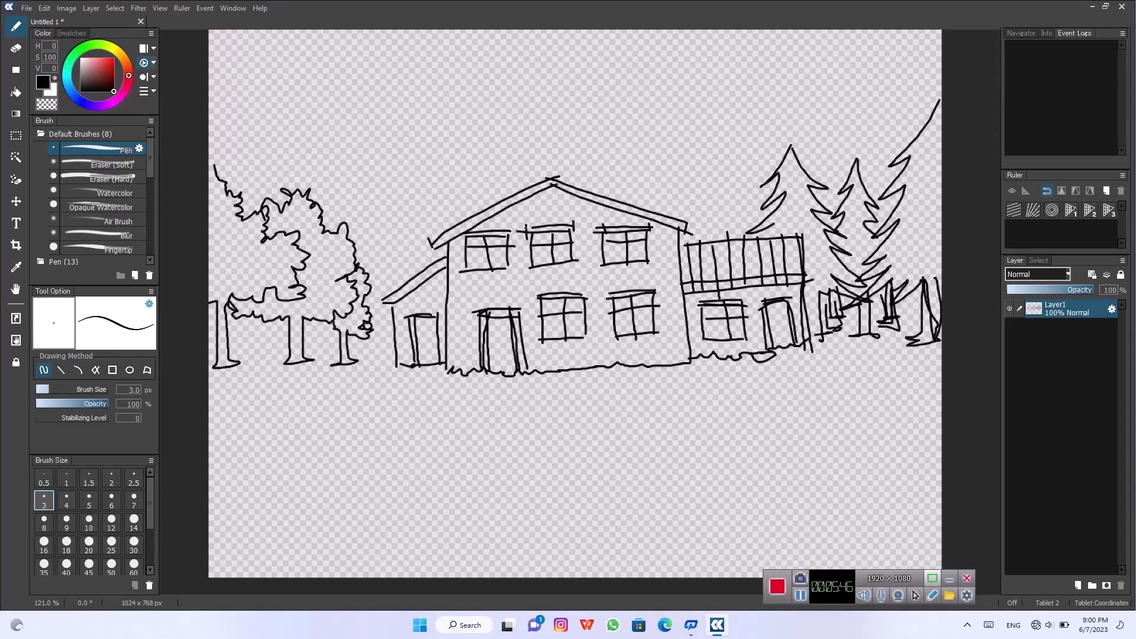
mouse_move(255, 314)
mouse_down()
mouse_move(249, 362)
mouse_move(263, 362)
mouse_up()
drag(275, 317, 286, 354)
drag(324, 318, 328, 354)
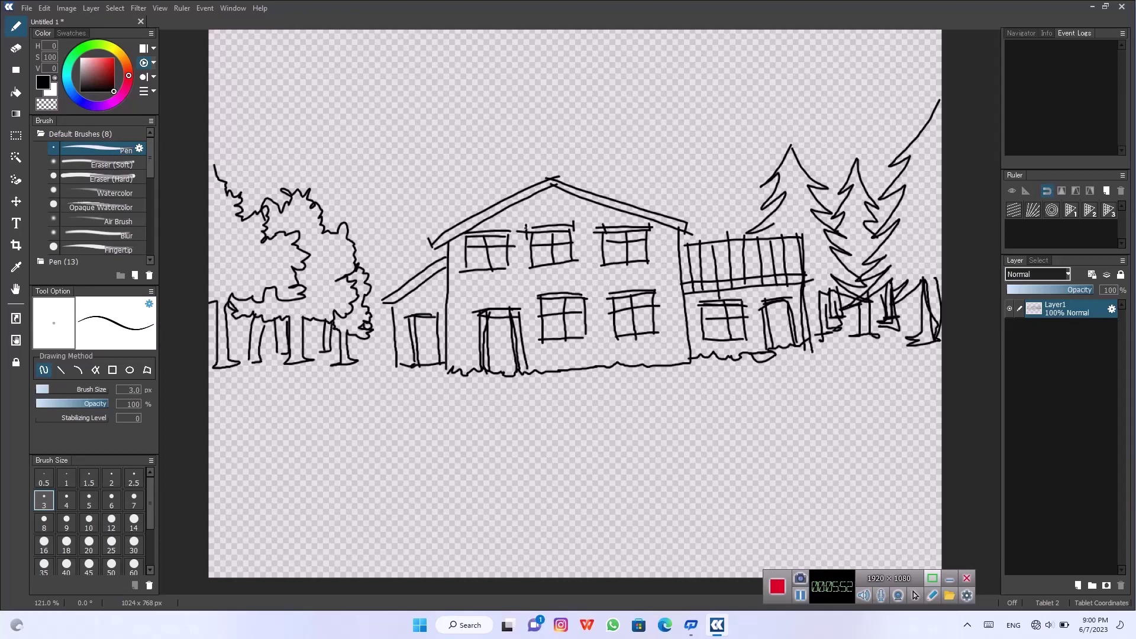
mouse_move(240, 315)
mouse_down()
mouse_move(231, 347)
mouse_move(390, 340)
mouse_up()
Draw posts and a bush beside the house, and a mountain outline behind the left tree.
mouse_move(374, 288)
mouse_down()
mouse_move(374, 328)
mouse_move(391, 342)
mouse_up()
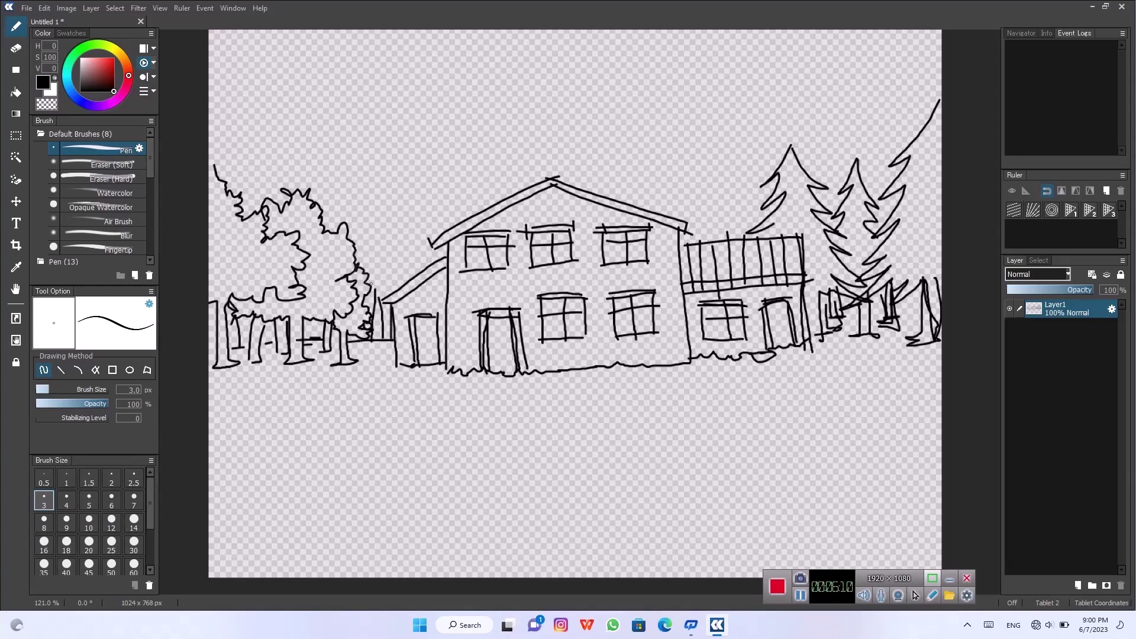
drag(354, 271, 408, 280)
mouse_move(243, 202)
mouse_down()
mouse_move(309, 160)
mouse_move(363, 201)
mouse_move(453, 164)
mouse_move(523, 182)
mouse_up()
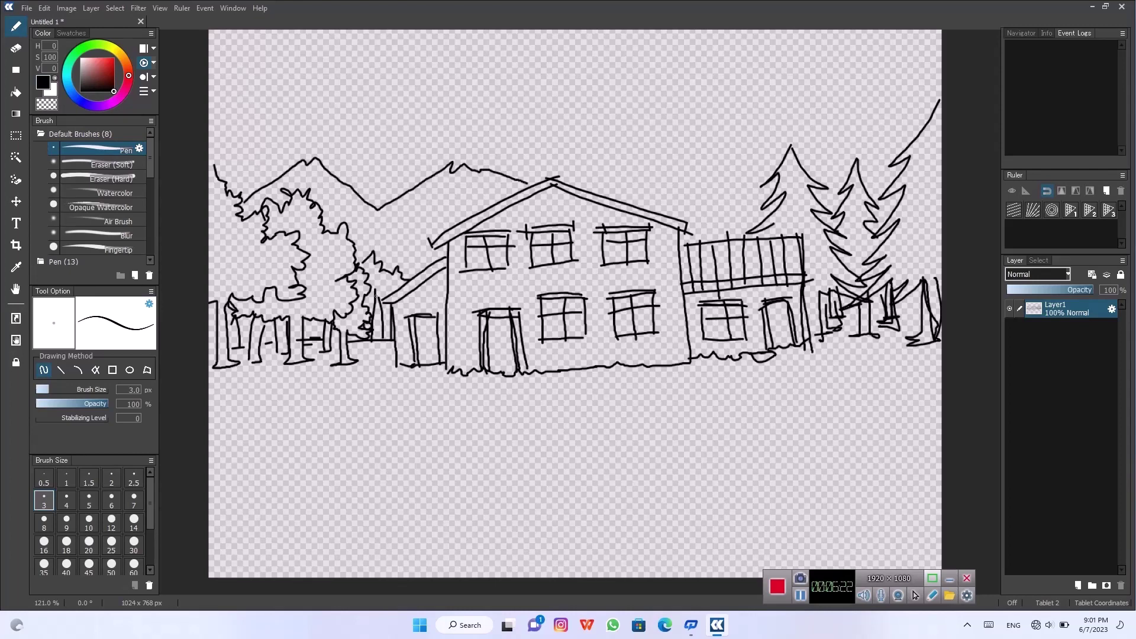
Draw mountain peaks behind the roof, extending the ridgeline to the pines.
mouse_move(635, 210)
mouse_down()
mouse_move(710, 155)
mouse_move(770, 186)
mouse_up()
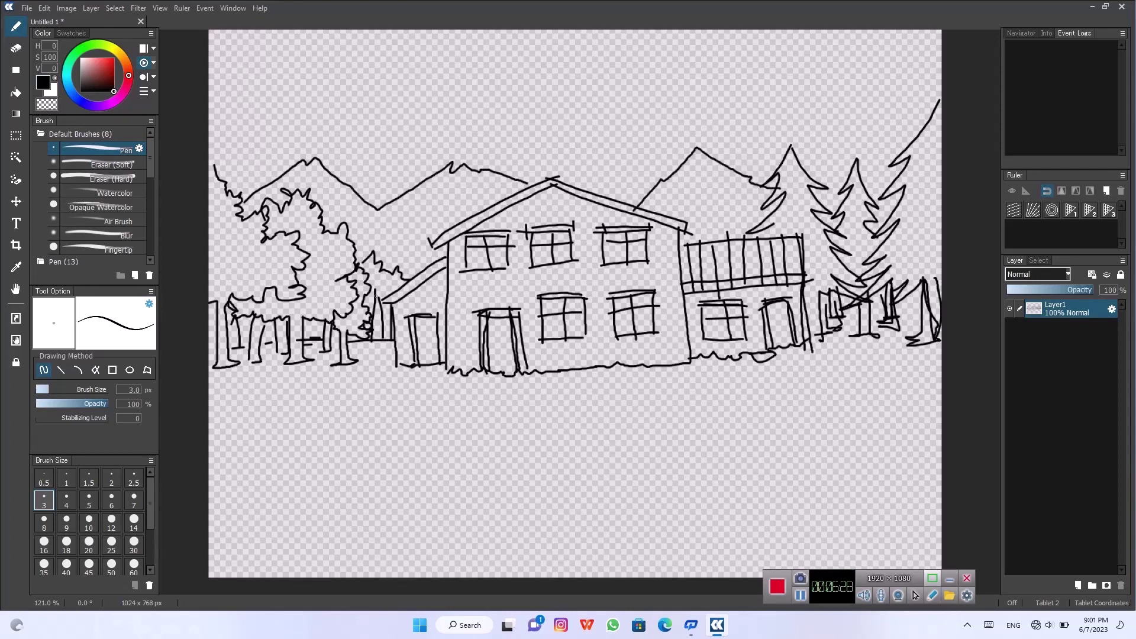
drag(859, 175, 908, 142)
mouse_move(328, 171)
mouse_down()
mouse_move(455, 142)
mouse_move(516, 168)
mouse_move(617, 109)
mouse_move(675, 97)
mouse_move(744, 160)
mouse_up()
Outline clouds above the roof, right trees and top-left sky, plus a foreground stump.
mouse_move(552, 155)
mouse_down()
mouse_move(519, 167)
mouse_move(653, 177)
mouse_up()
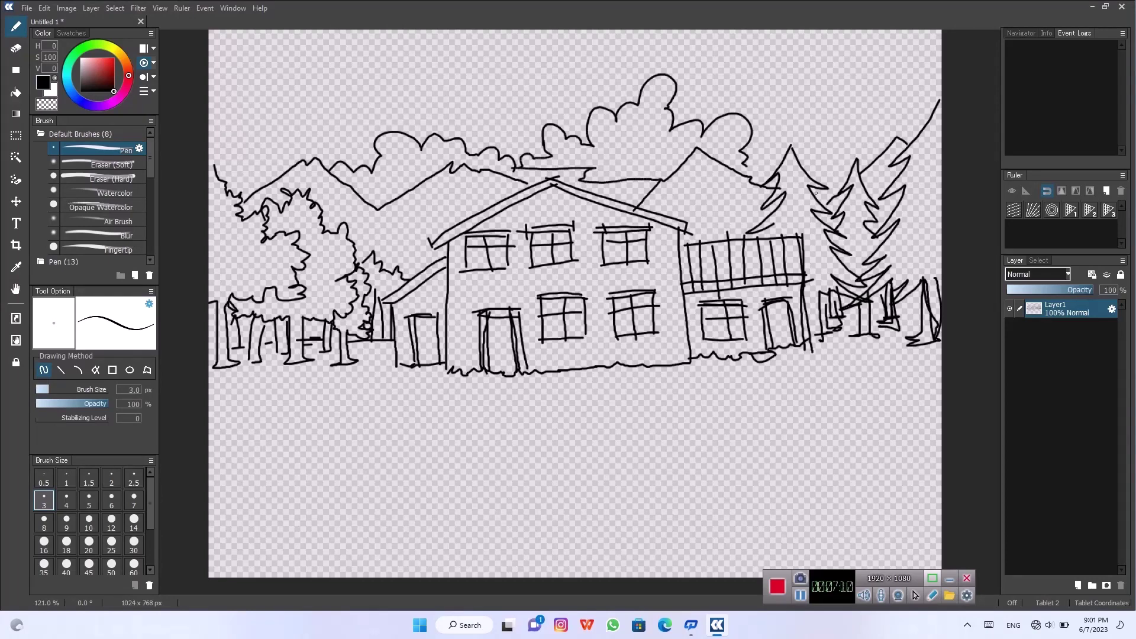
mouse_move(772, 160)
mouse_down()
mouse_move(790, 133)
mouse_move(840, 157)
mouse_move(894, 113)
mouse_move(914, 137)
mouse_up()
mouse_move(210, 89)
mouse_down()
mouse_move(255, 115)
mouse_move(367, 136)
mouse_move(264, 147)
mouse_move(266, 157)
mouse_up()
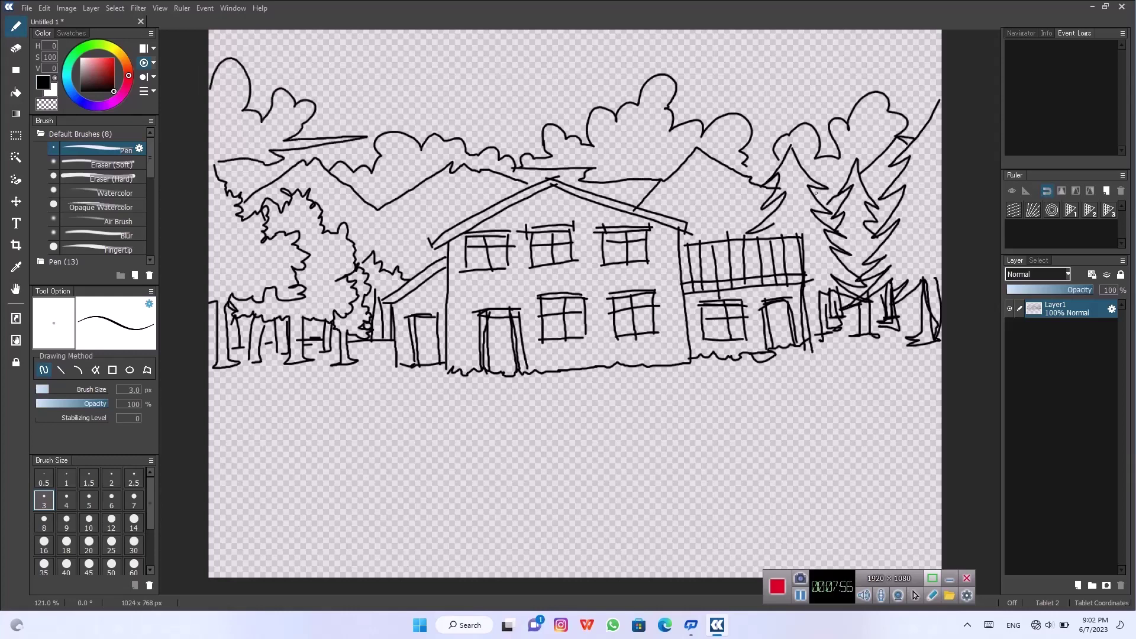
mouse_move(421, 460)
mouse_down()
mouse_move(389, 470)
mouse_move(421, 460)
mouse_move(390, 515)
mouse_move(430, 544)
mouse_move(449, 512)
mouse_move(488, 518)
mouse_move(452, 473)
mouse_move(417, 471)
mouse_move(397, 511)
mouse_up()
Add bark lines to the stump, an axe beside it, and two split logs below.
mouse_move(408, 484)
mouse_down()
mouse_move(411, 517)
mouse_move(425, 502)
mouse_up()
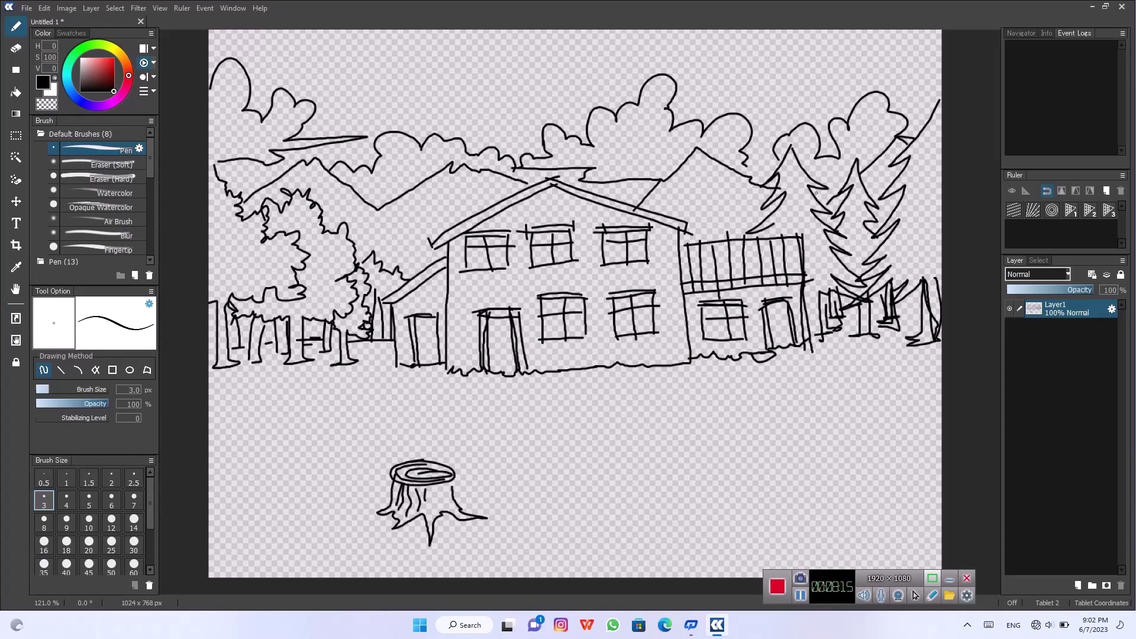
mouse_move(340, 487)
mouse_down()
mouse_move(285, 518)
mouse_move(339, 488)
mouse_move(341, 512)
mouse_move(367, 498)
mouse_move(336, 518)
mouse_move(357, 478)
mouse_move(369, 478)
mouse_up()
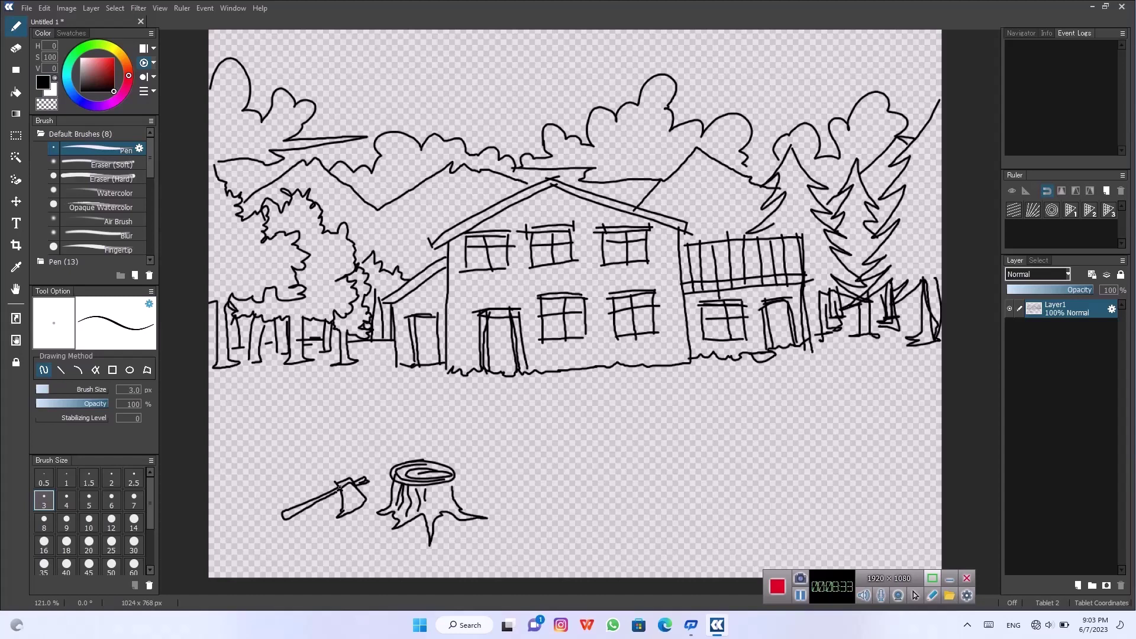
mouse_move(315, 529)
mouse_down()
mouse_move(388, 540)
mouse_move(291, 544)
mouse_move(386, 540)
mouse_up()
drag(291, 545, 378, 559)
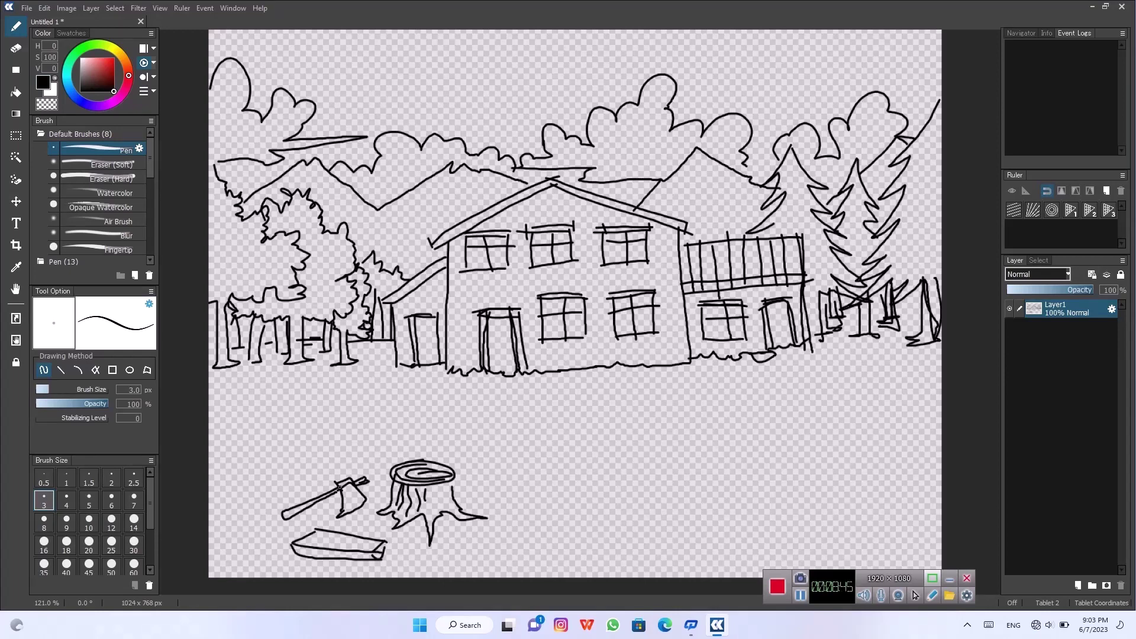
mouse_move(417, 550)
mouse_down()
mouse_move(483, 543)
mouse_move(484, 571)
mouse_up()
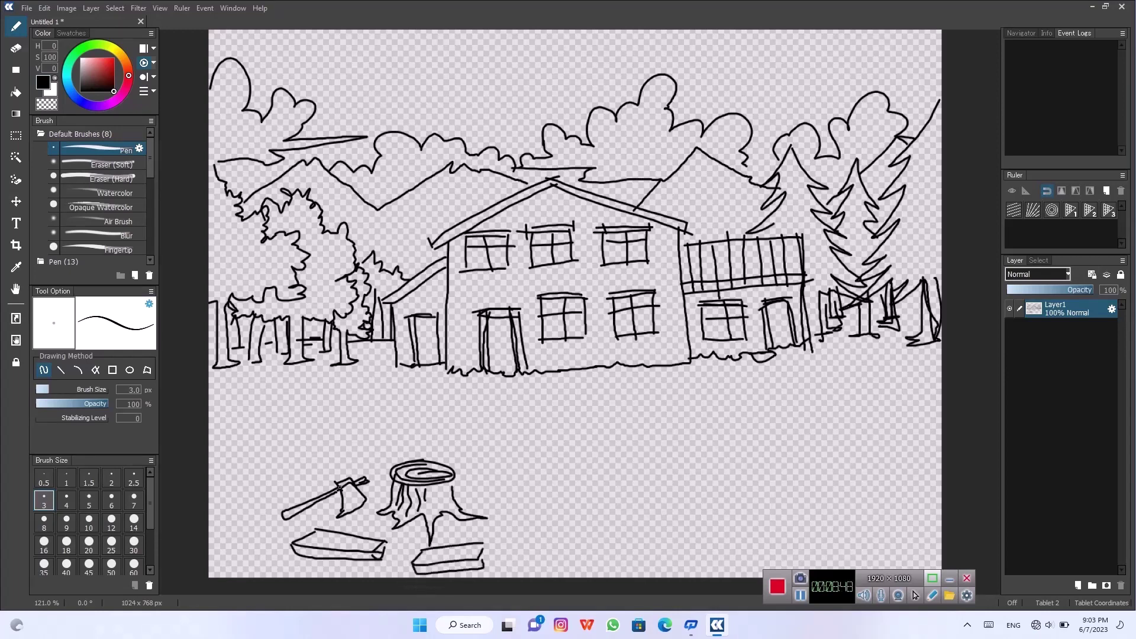
Draw wavy grass lines, a small bush with blades, and a rocky ground line at right.
mouse_move(223, 408)
mouse_down()
mouse_move(371, 408)
mouse_move(357, 409)
mouse_up()
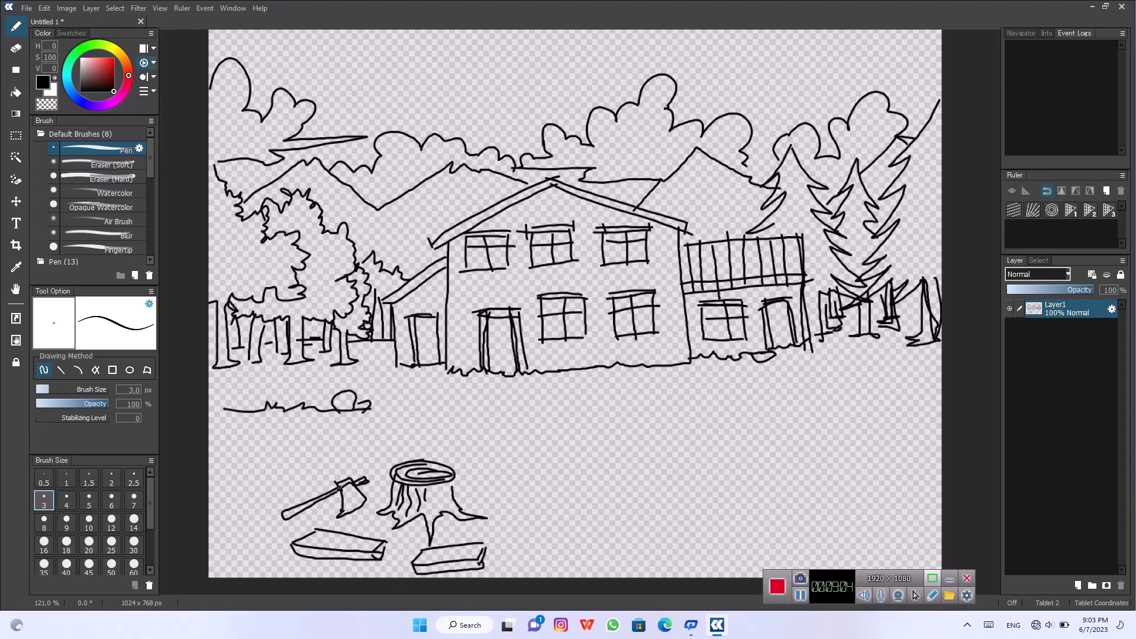
mouse_move(490, 449)
mouse_down()
mouse_move(663, 441)
mouse_move(651, 431)
mouse_move(686, 438)
mouse_move(653, 401)
mouse_up()
mouse_move(655, 421)
mouse_down()
mouse_move(669, 393)
mouse_move(683, 395)
mouse_up()
mouse_move(672, 512)
mouse_down()
mouse_move(848, 485)
mouse_move(781, 507)
mouse_move(881, 508)
mouse_move(835, 511)
mouse_move(852, 529)
mouse_move(815, 528)
mouse_up()
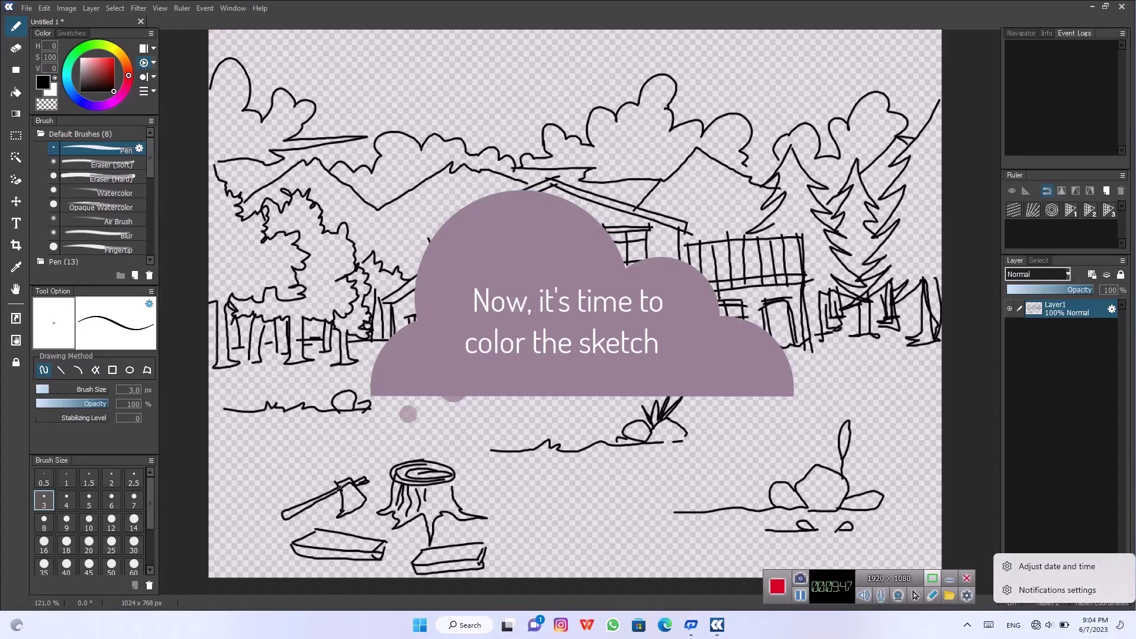
Add a leaf by the rock plant, then paint the ground leaf green with a 100 px brush.
drag(859, 465, 887, 432)
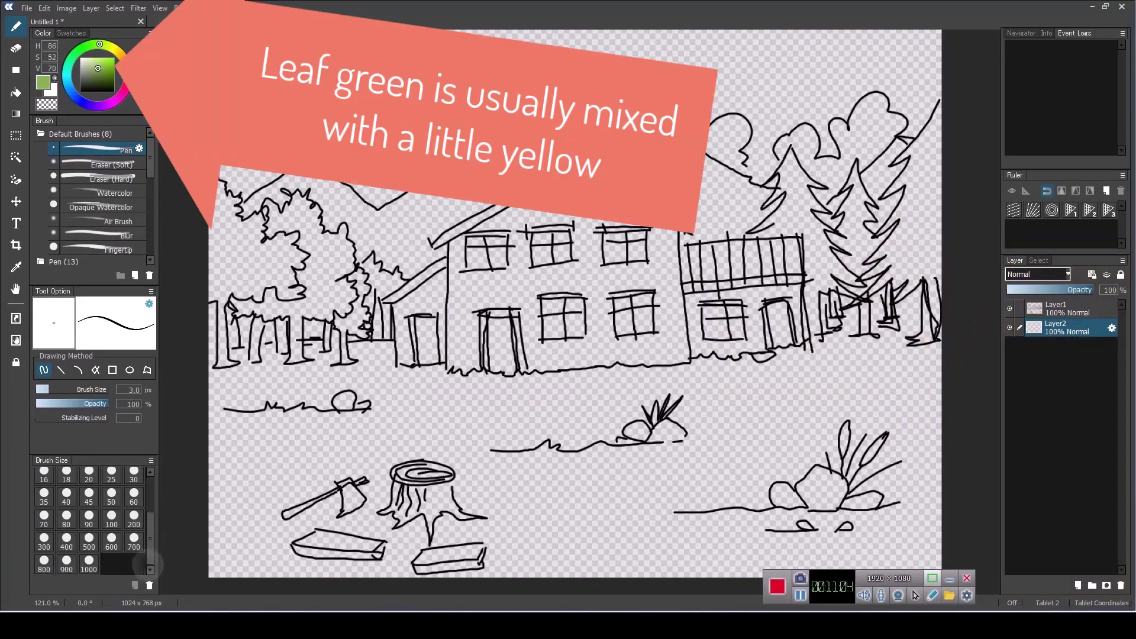
click(111, 519)
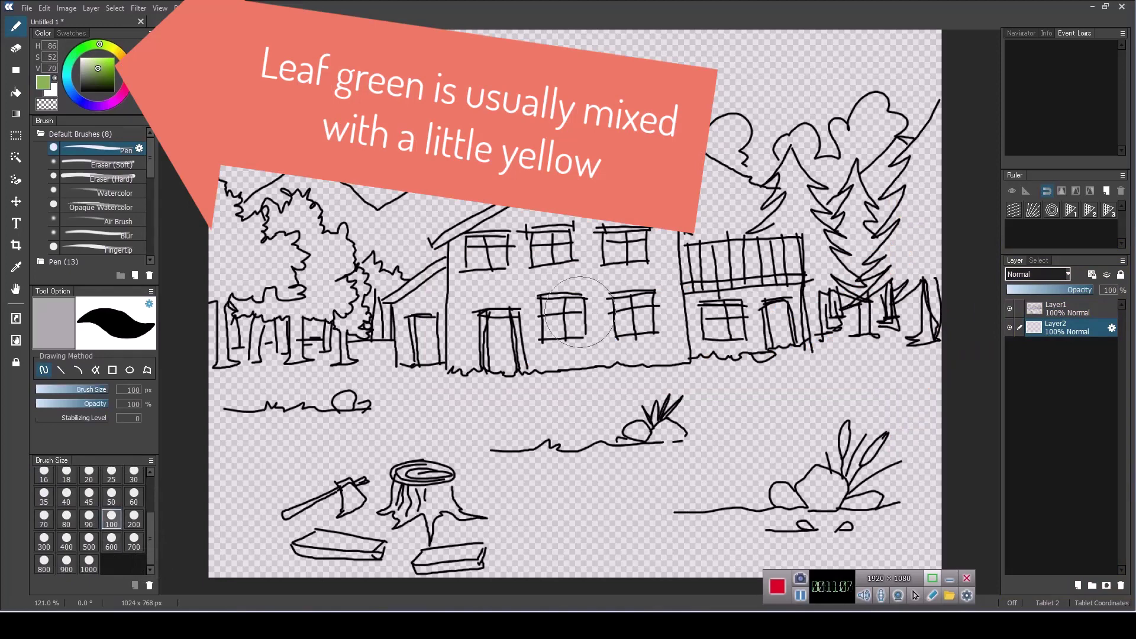
mouse_move(242, 437)
mouse_down()
mouse_move(556, 438)
mouse_move(225, 532)
mouse_move(710, 562)
mouse_move(929, 521)
mouse_up()
mouse_move(680, 491)
mouse_down()
mouse_move(922, 479)
mouse_move(597, 464)
mouse_move(922, 426)
mouse_move(349, 399)
mouse_move(237, 408)
mouse_up()
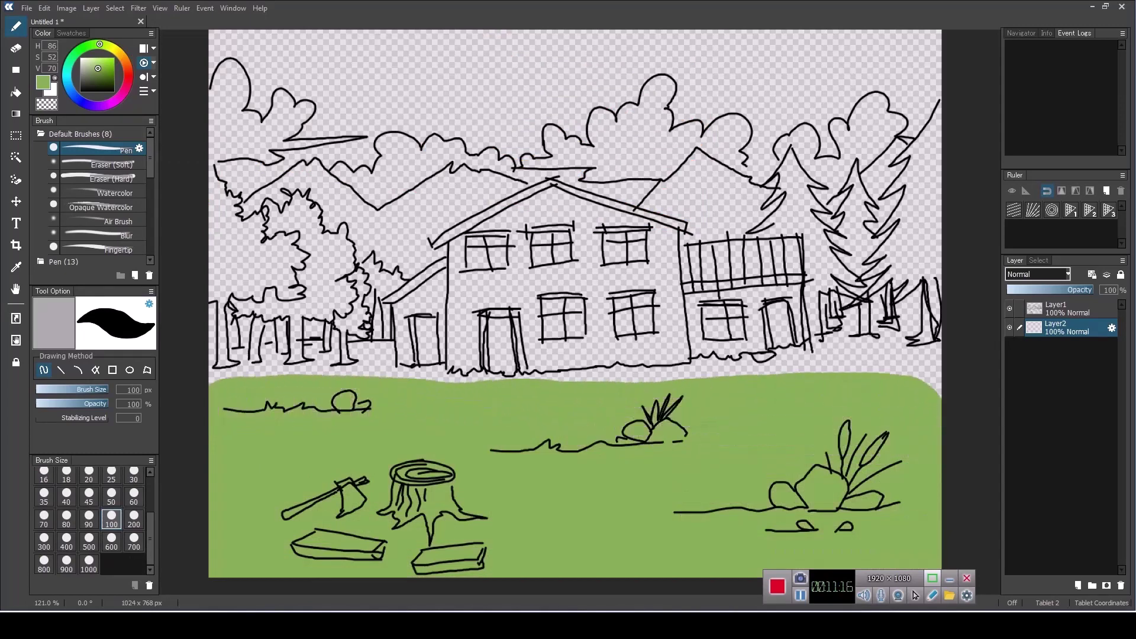
mouse_move(215, 364)
mouse_down()
mouse_move(314, 343)
mouse_move(570, 370)
mouse_move(769, 352)
mouse_move(887, 320)
mouse_move(937, 378)
mouse_up()
Finish the green under the house's right side and fill the left mountains beige.
mouse_move(805, 307)
mouse_down()
mouse_move(881, 278)
mouse_move(937, 281)
mouse_up()
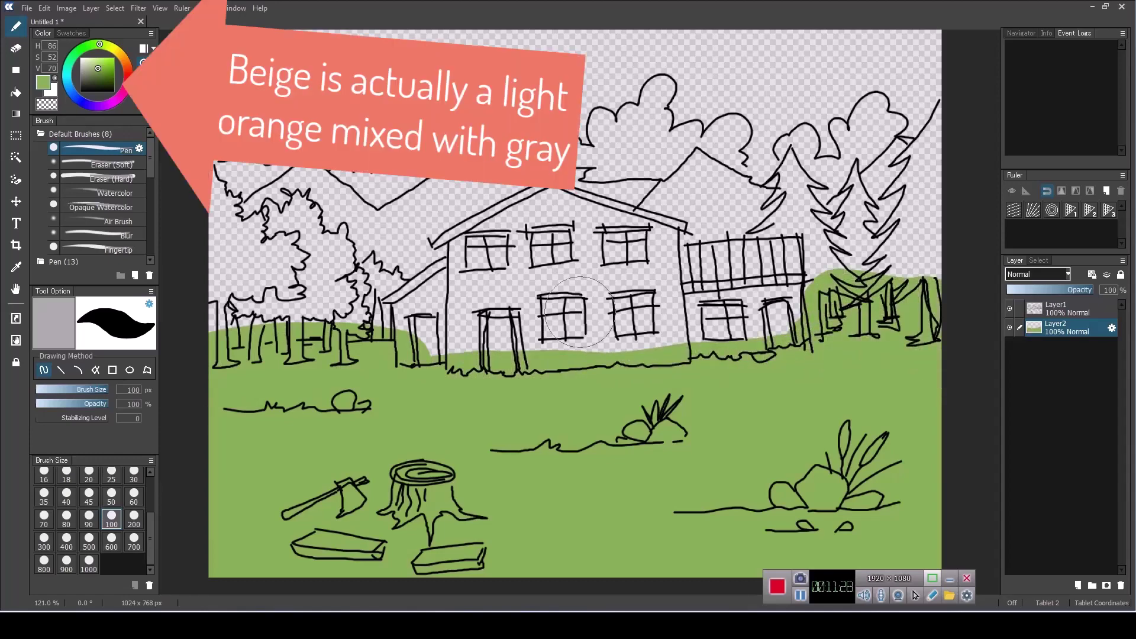
click(123, 57)
click(87, 65)
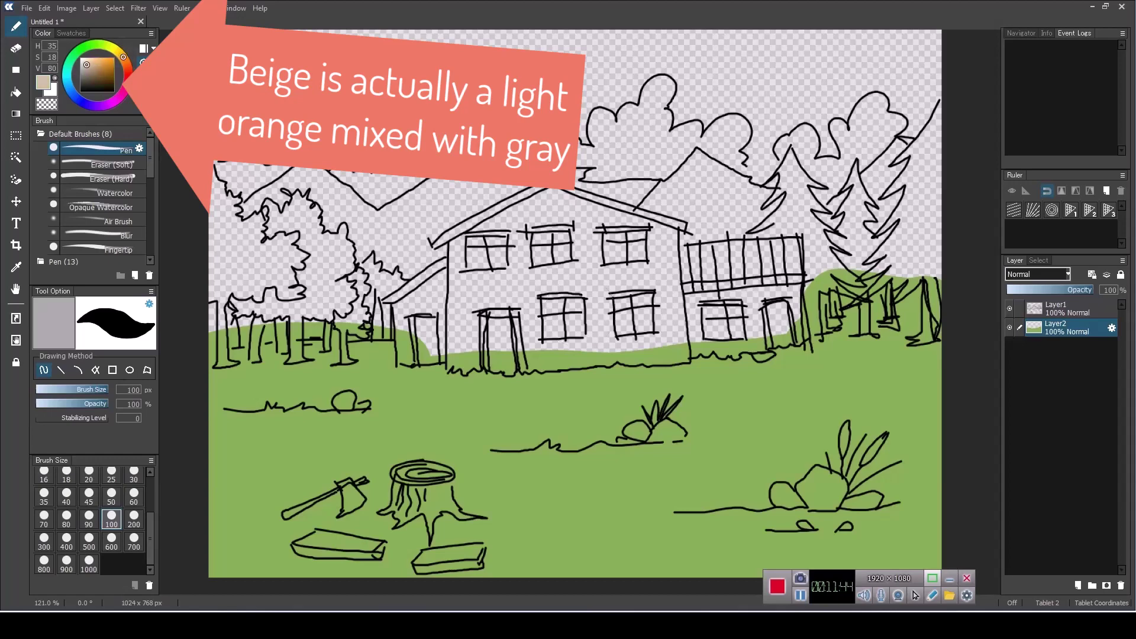
mouse_move(213, 322)
mouse_down()
mouse_move(440, 272)
mouse_move(219, 218)
mouse_move(311, 192)
mouse_move(213, 242)
mouse_up()
mouse_move(249, 189)
mouse_down()
mouse_move(335, 177)
mouse_move(402, 249)
mouse_move(473, 195)
mouse_up()
Spread beige across the mountains behind the house and add a new layer for the sky.
drag(438, 255, 527, 183)
drag(491, 260, 541, 189)
drag(621, 272, 710, 178)
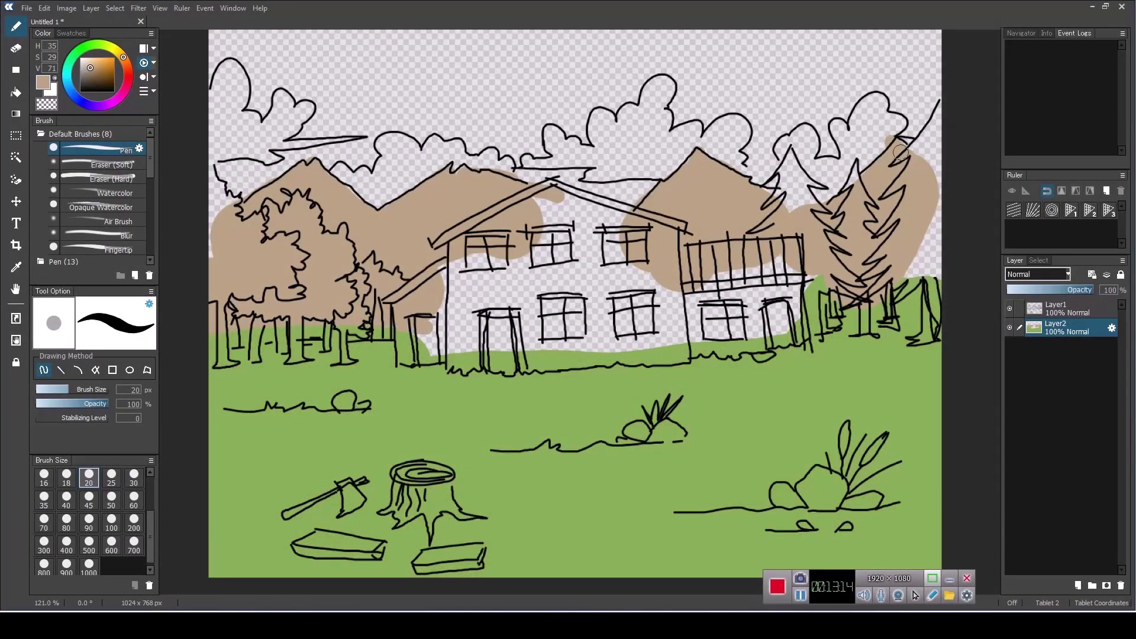
click(1077, 585)
Move Layer3 to the bottom and start painting light blue sky at 100 px.
drag(1059, 327, 1059, 355)
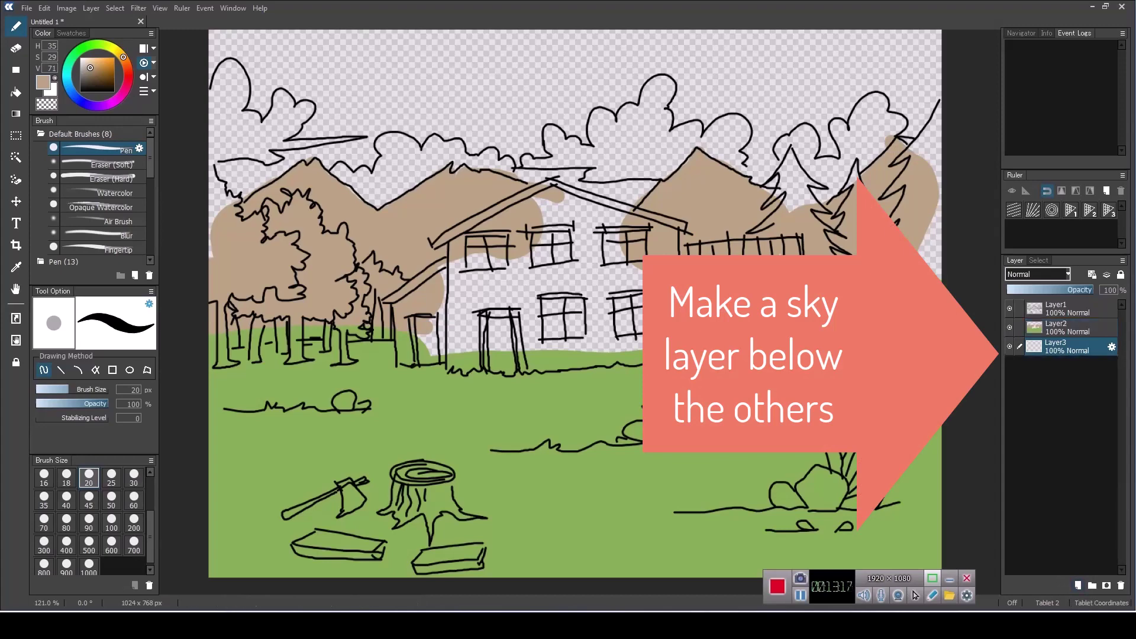
mouse_move(90, 68)
mouse_down()
mouse_move(80, 85)
mouse_move(67, 82)
mouse_move(91, 62)
mouse_up()
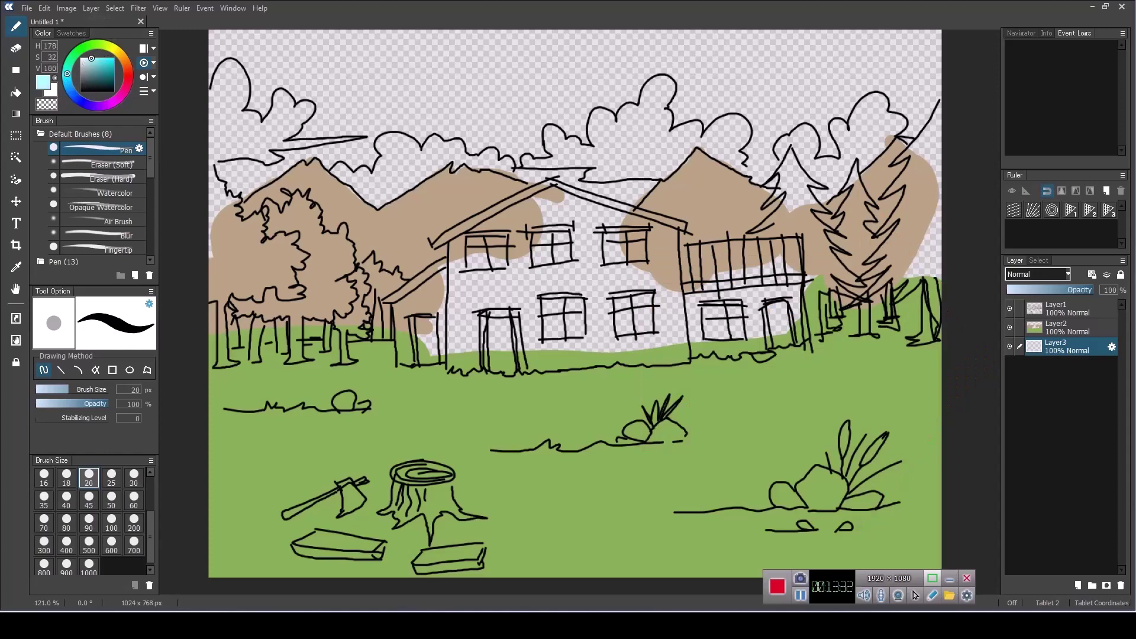
click(111, 521)
mouse_move(485, 71)
mouse_down()
mouse_move(551, 130)
mouse_move(307, 89)
mouse_up()
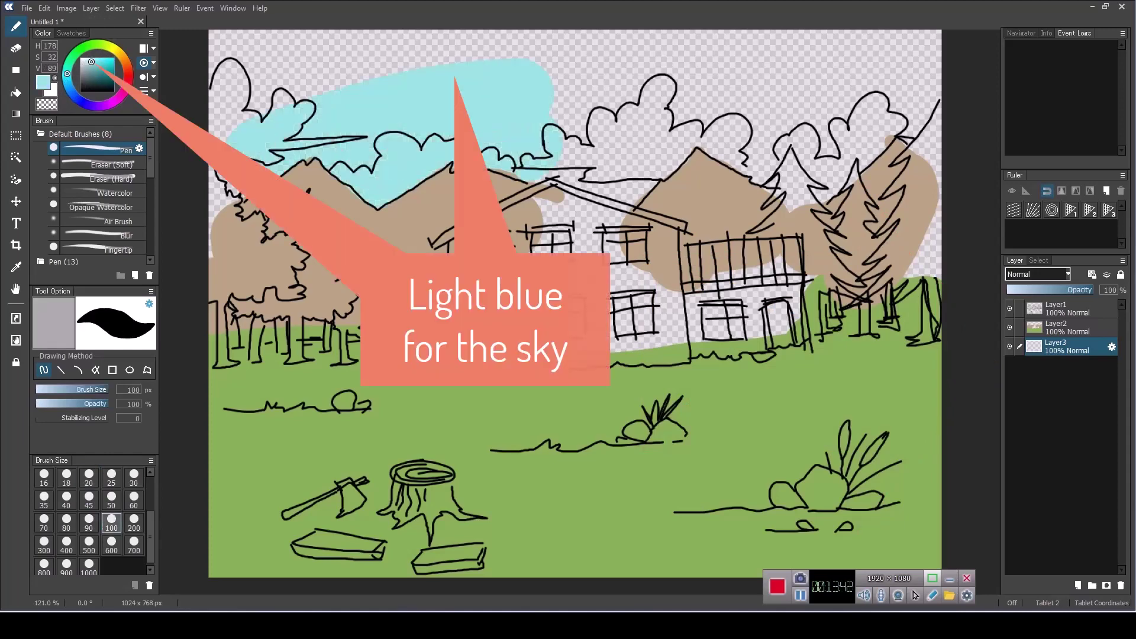
drag(215, 184, 225, 213)
mouse_move(213, 130)
mouse_down()
mouse_move(414, 36)
mouse_move(219, 136)
mouse_up()
Extend the light blue across the whole sky, filling gaps, then add Layer4 above it.
drag(213, 42, 822, 38)
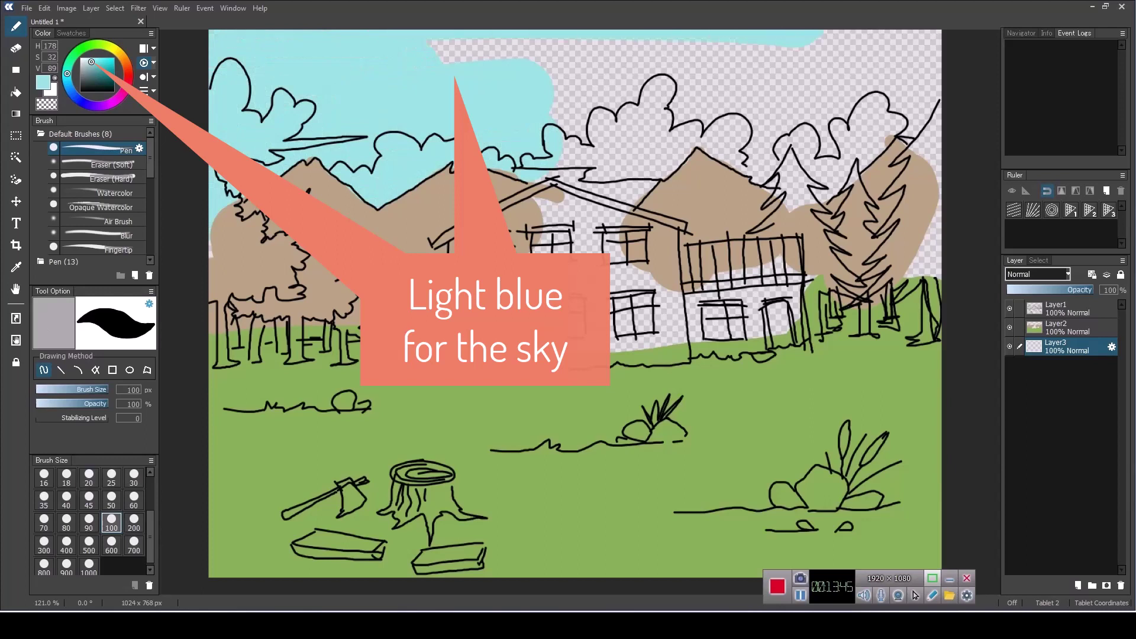
mouse_move(740, 53)
mouse_down()
mouse_move(562, 118)
mouse_move(899, 119)
mouse_up()
drag(751, 159, 804, 202)
drag(592, 175, 630, 192)
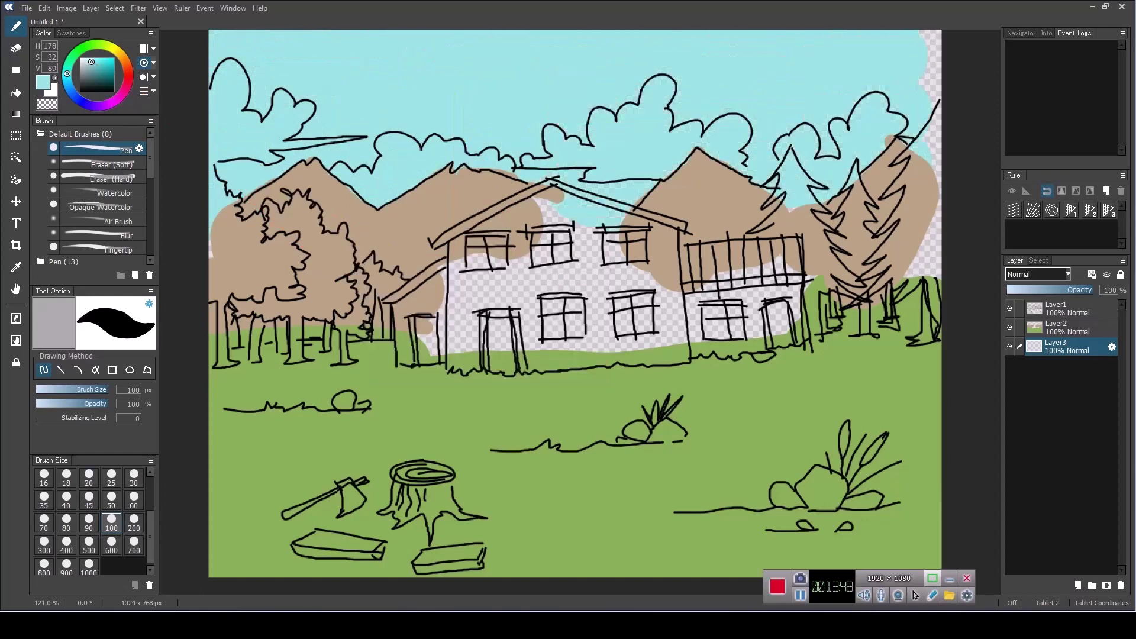
drag(562, 213, 615, 218)
drag(932, 36, 934, 148)
click(1077, 585)
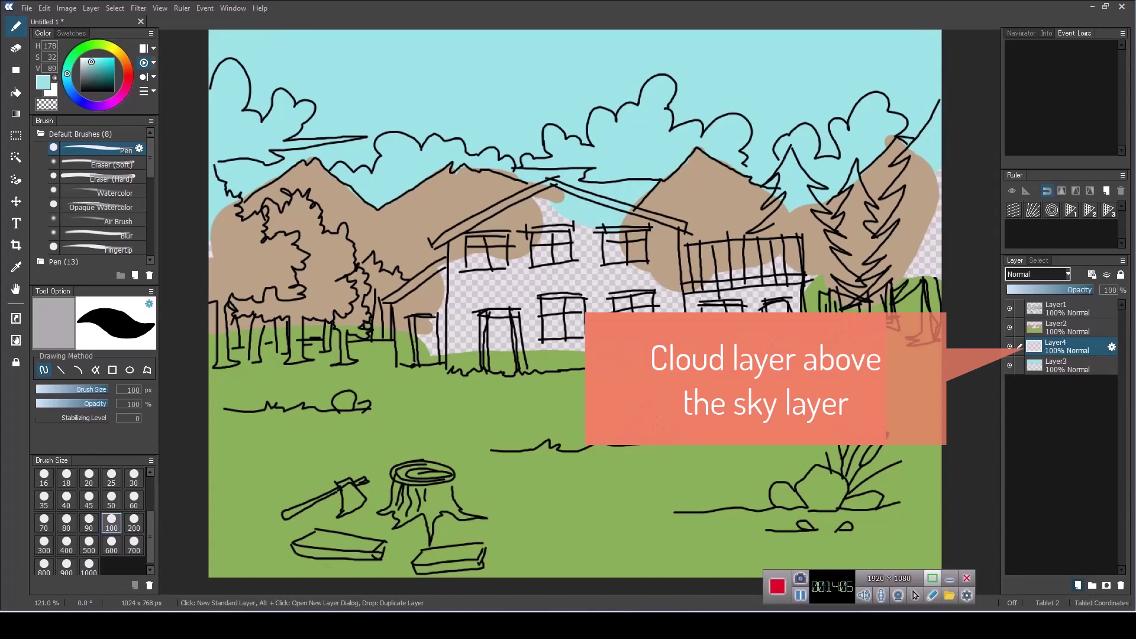
Fill the clouds with white using a 25 px brush.
click(81, 58)
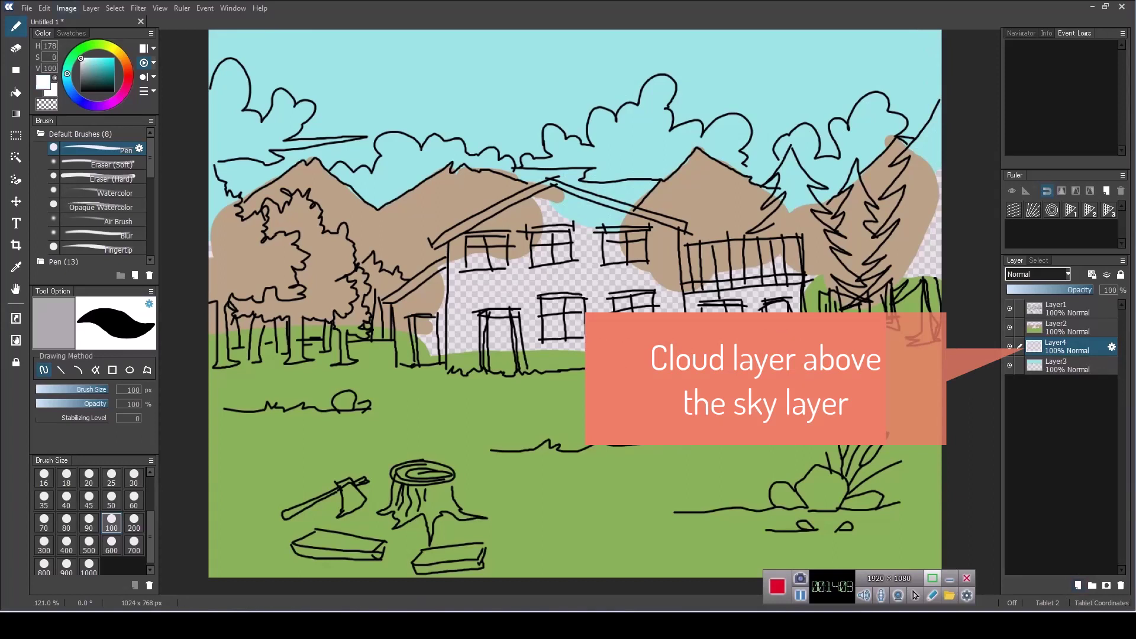
click(111, 478)
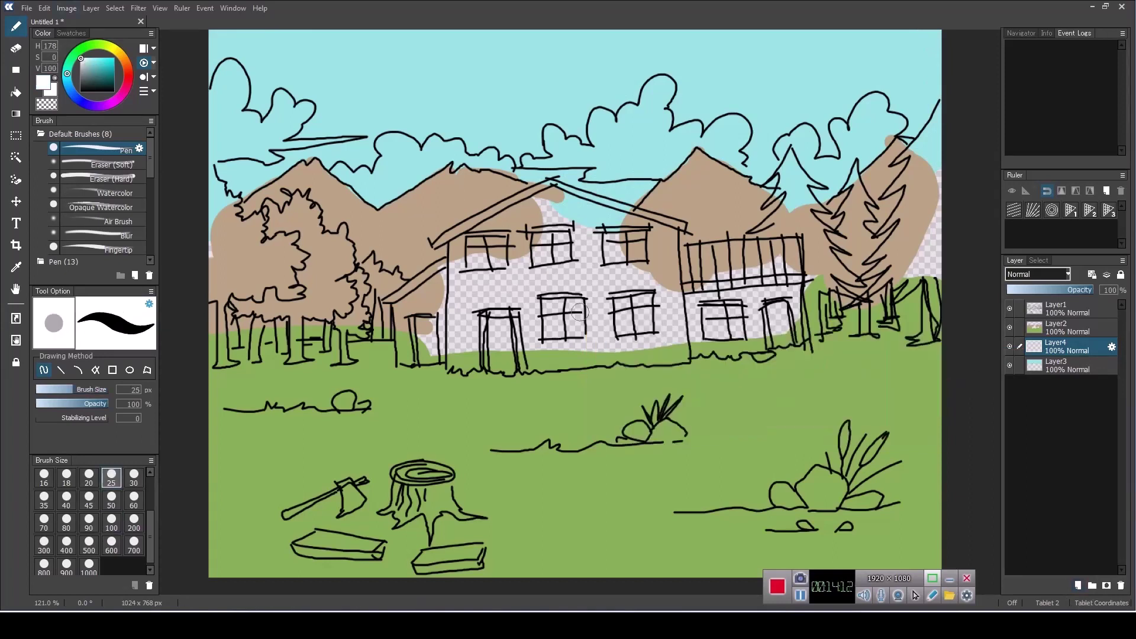
mouse_move(237, 76)
mouse_down()
mouse_move(213, 136)
mouse_move(246, 102)
mouse_up()
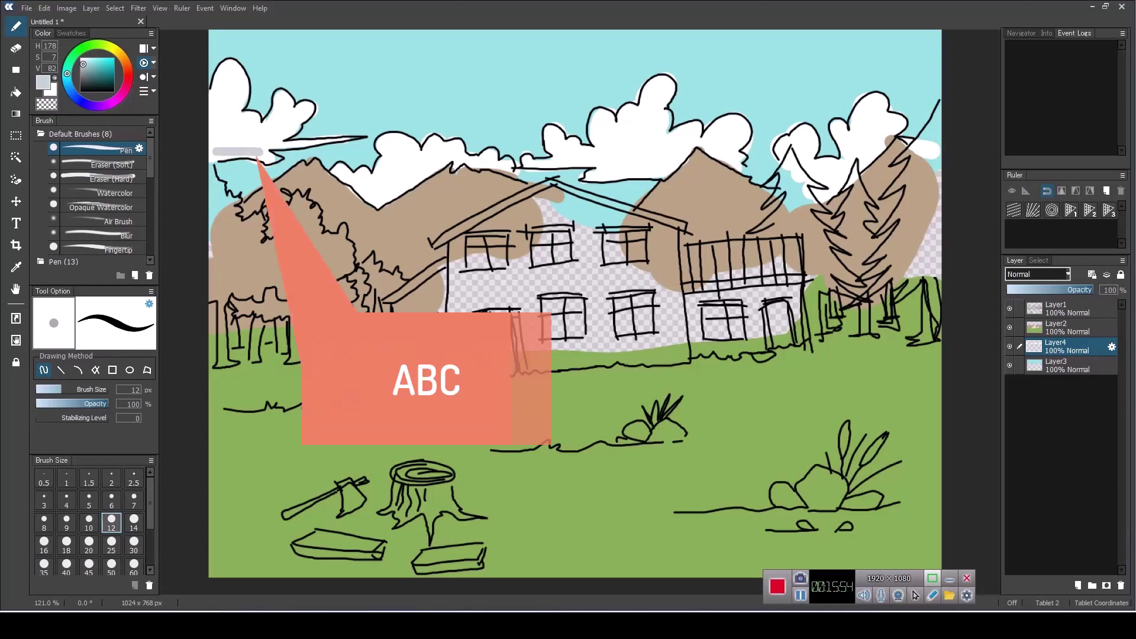
Shade the undersides of the left and middle clouds in light grey.
drag(269, 155, 325, 144)
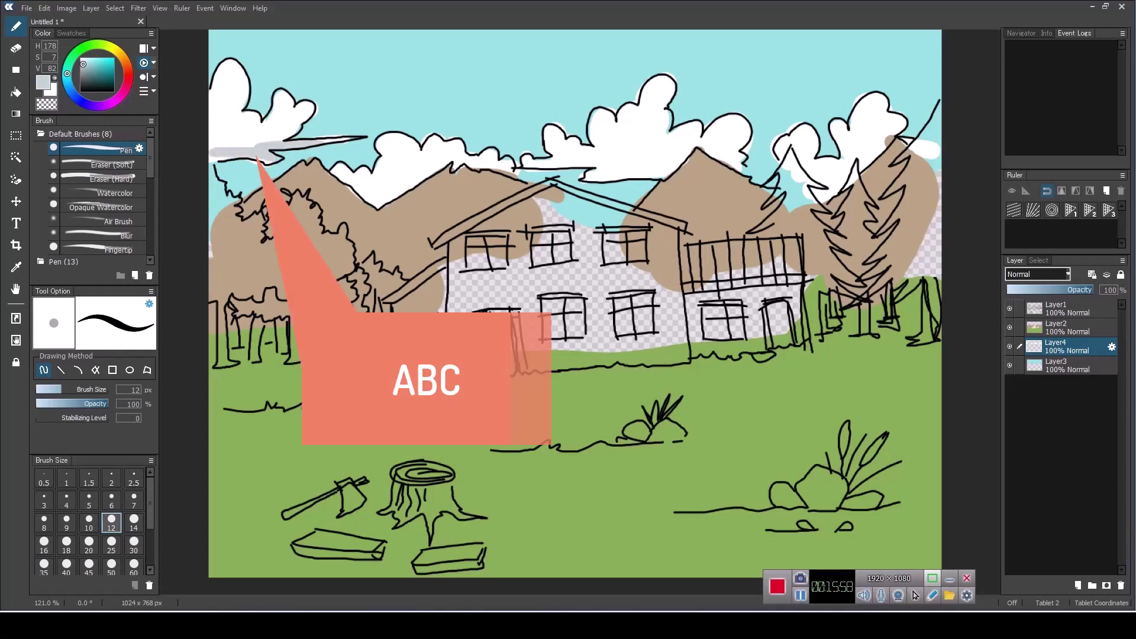
drag(362, 194, 397, 192)
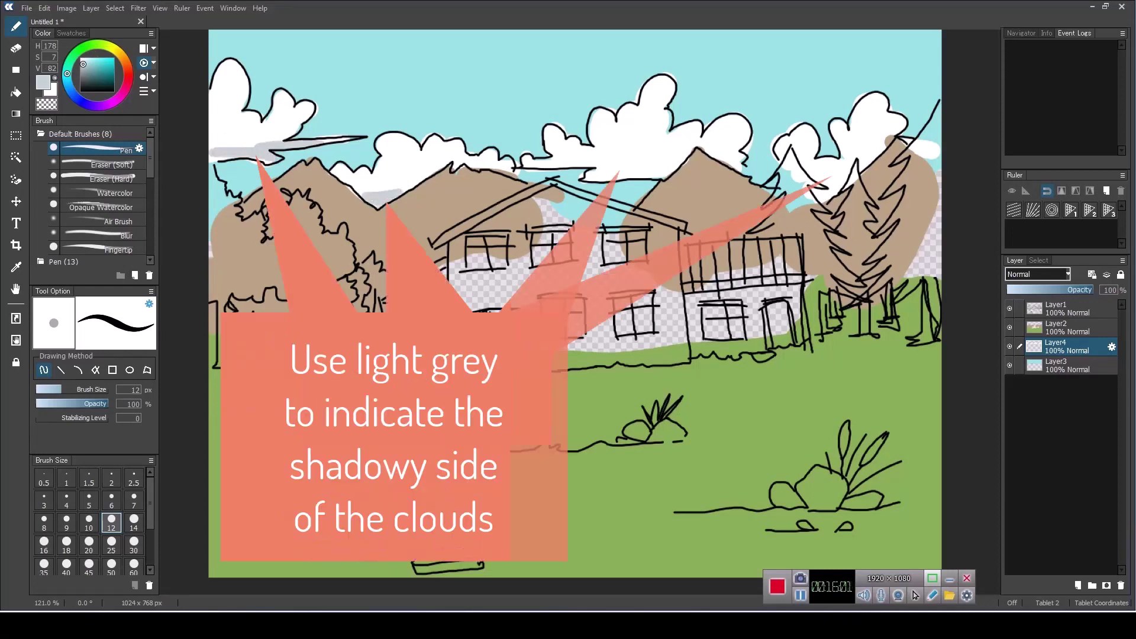
drag(523, 168, 678, 167)
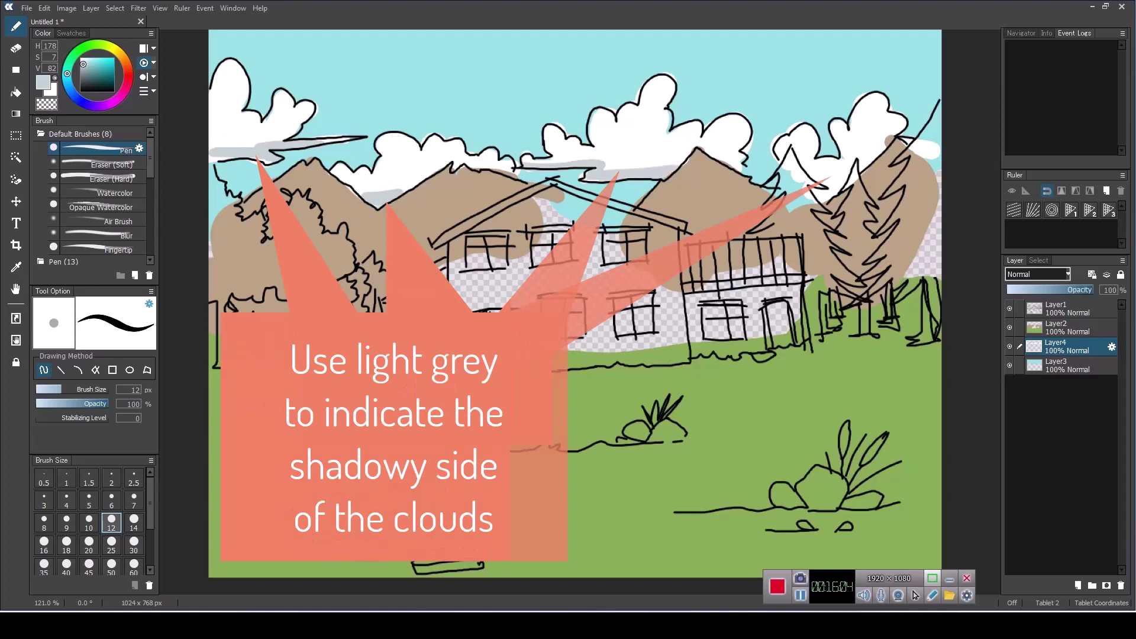
drag(577, 158, 678, 156)
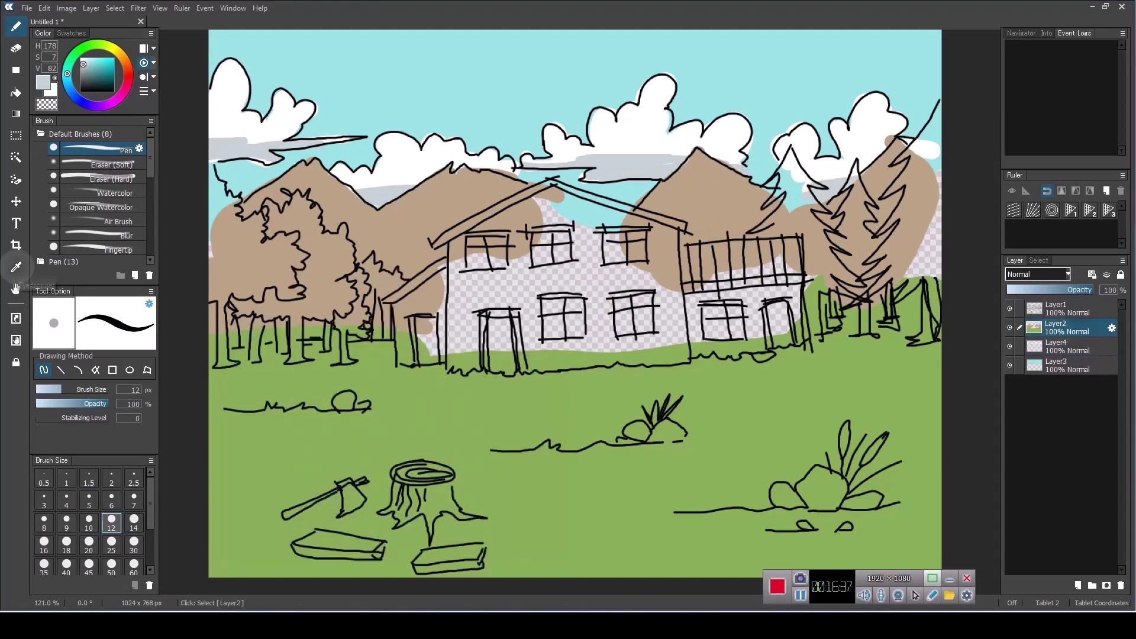
Sample the tan mountain colour, darken it, and paint dark brown shadows down the left mountain ridge and slope.
click(16, 267)
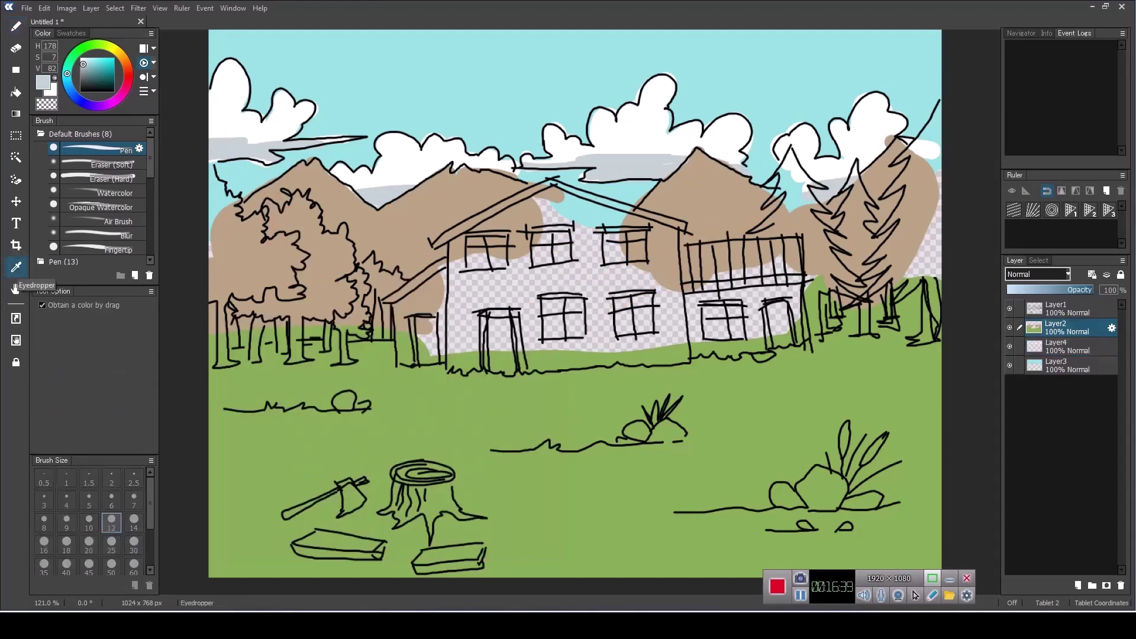
click(656, 195)
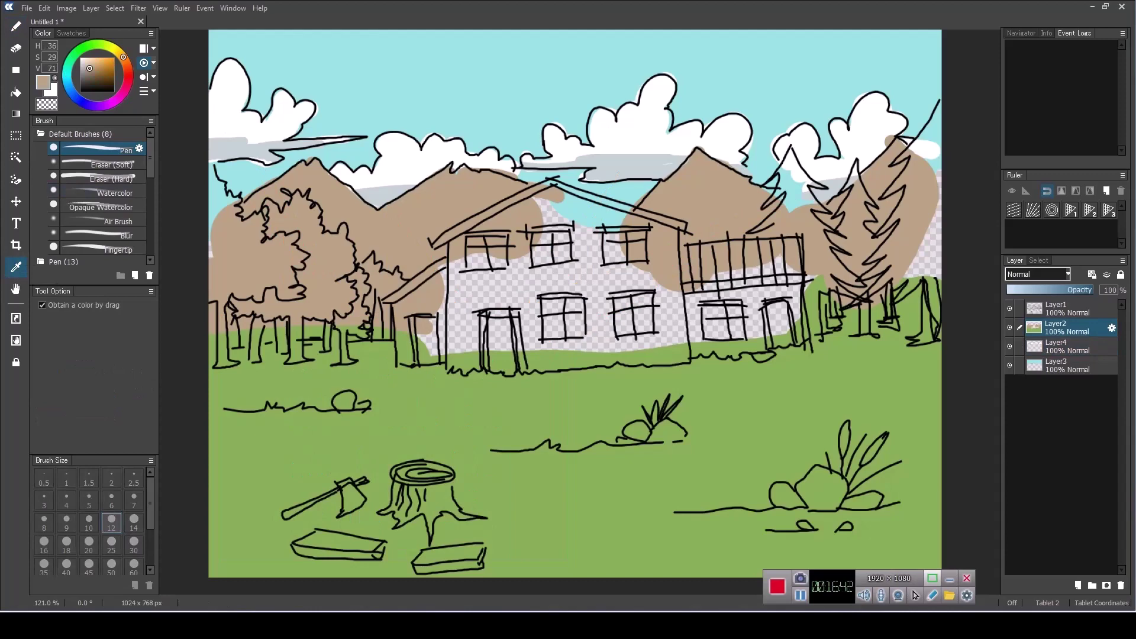
click(91, 77)
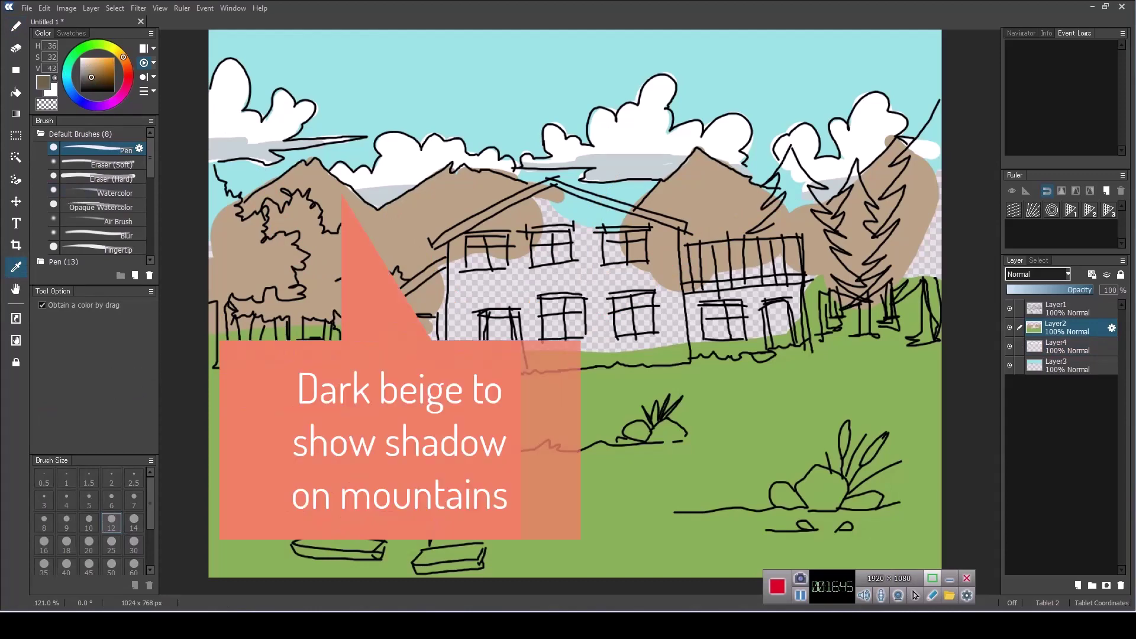
click(16, 26)
click(320, 173)
mouse_move(314, 162)
mouse_down()
mouse_move(368, 209)
mouse_move(338, 181)
mouse_move(344, 203)
mouse_move(374, 220)
mouse_move(364, 222)
mouse_up()
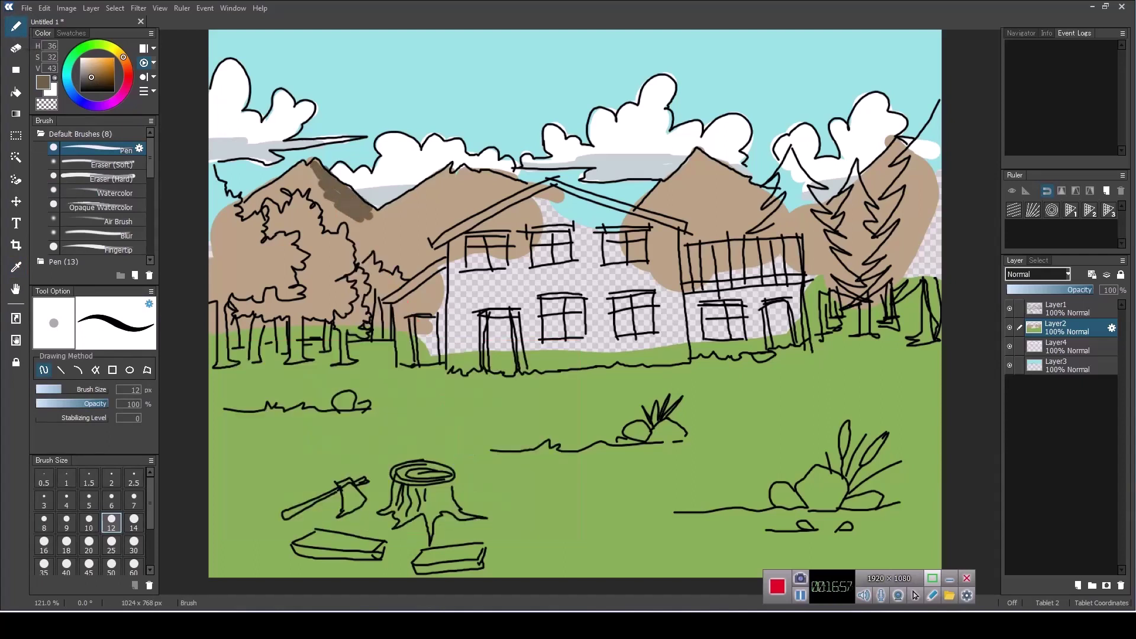
mouse_move(348, 215)
mouse_down()
mouse_move(380, 234)
mouse_move(387, 255)
mouse_move(370, 242)
mouse_move(377, 251)
mouse_up()
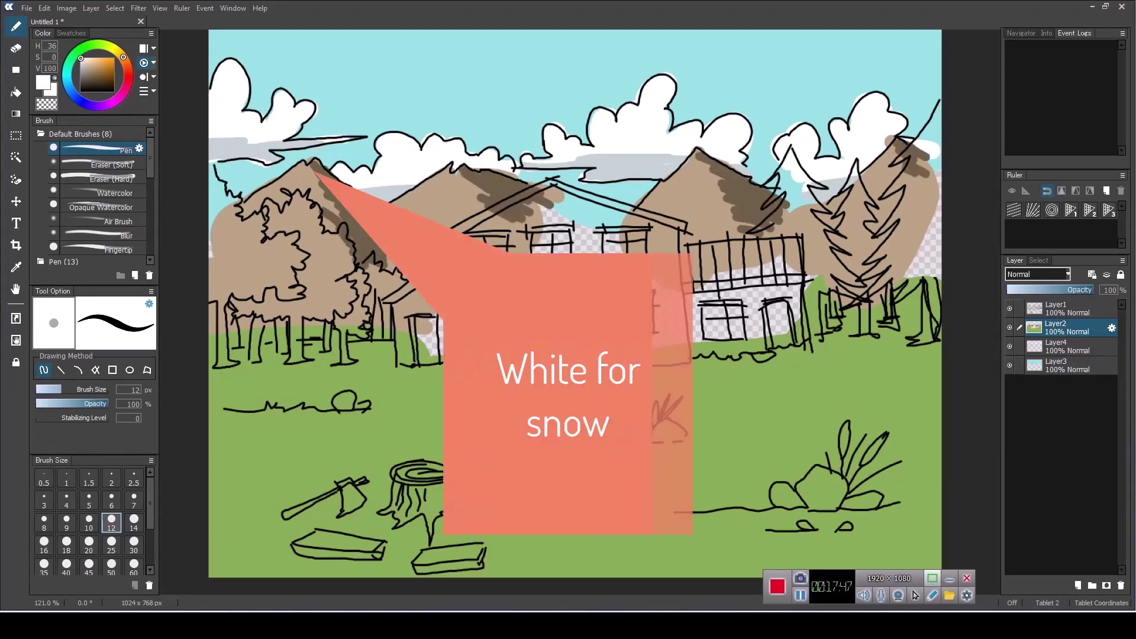
Paint white snow caps on the left, middle and right mountain peaks.
drag(261, 197, 313, 167)
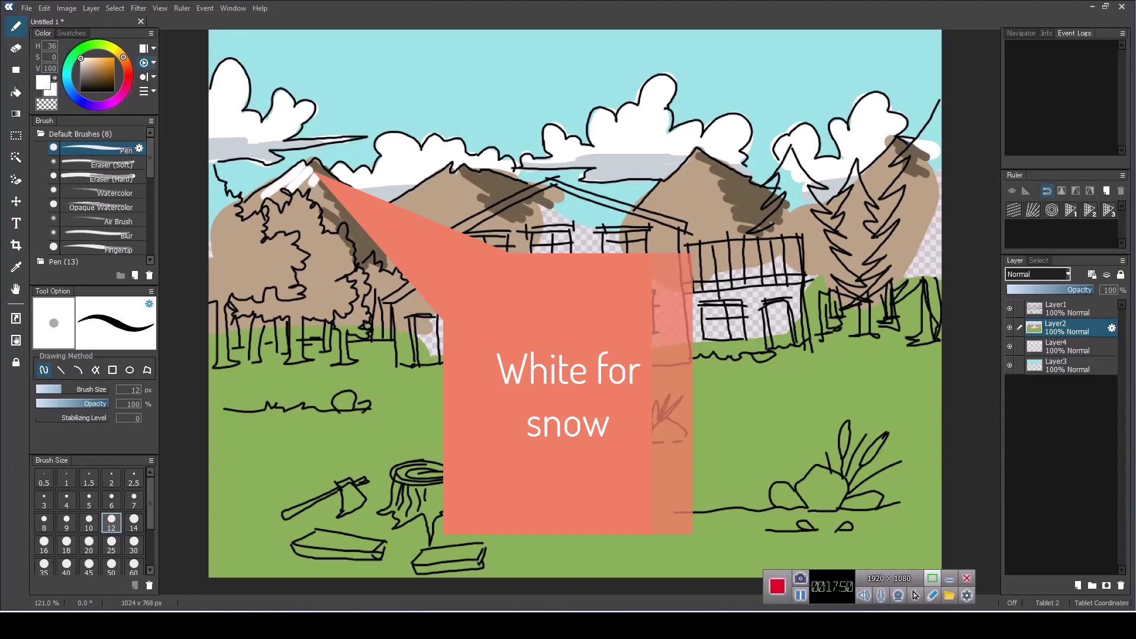
mouse_move(402, 203)
mouse_down()
mouse_move(453, 173)
mouse_move(474, 179)
mouse_up()
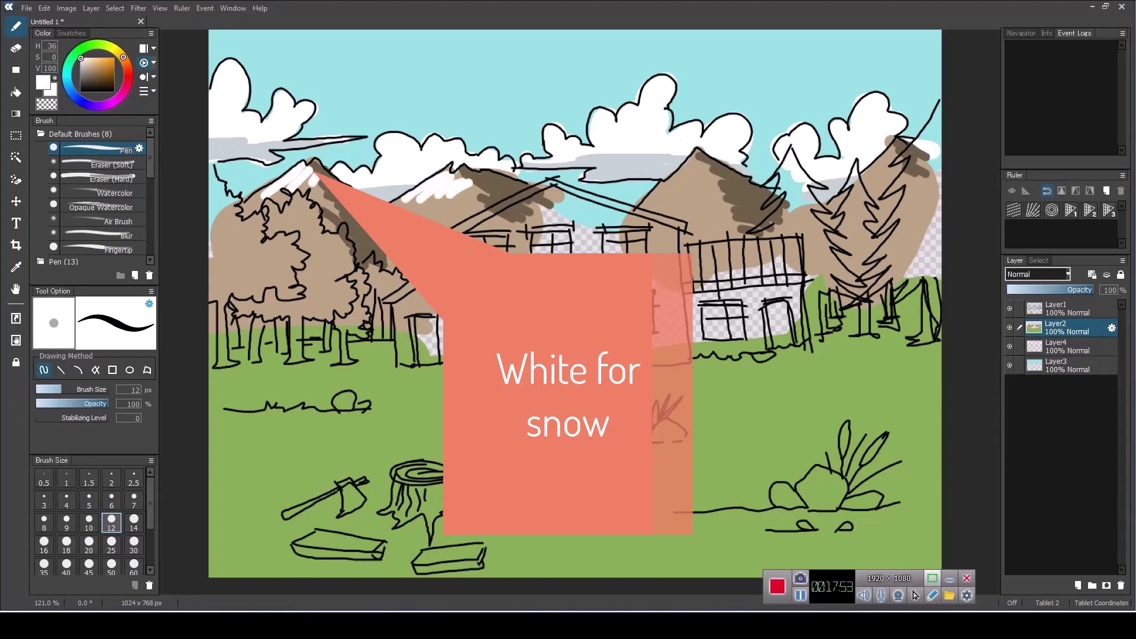
mouse_move(653, 196)
mouse_down()
mouse_move(696, 156)
mouse_move(689, 172)
mouse_move(711, 166)
mouse_up()
mouse_move(860, 189)
mouse_down()
mouse_move(899, 151)
mouse_move(905, 161)
mouse_up()
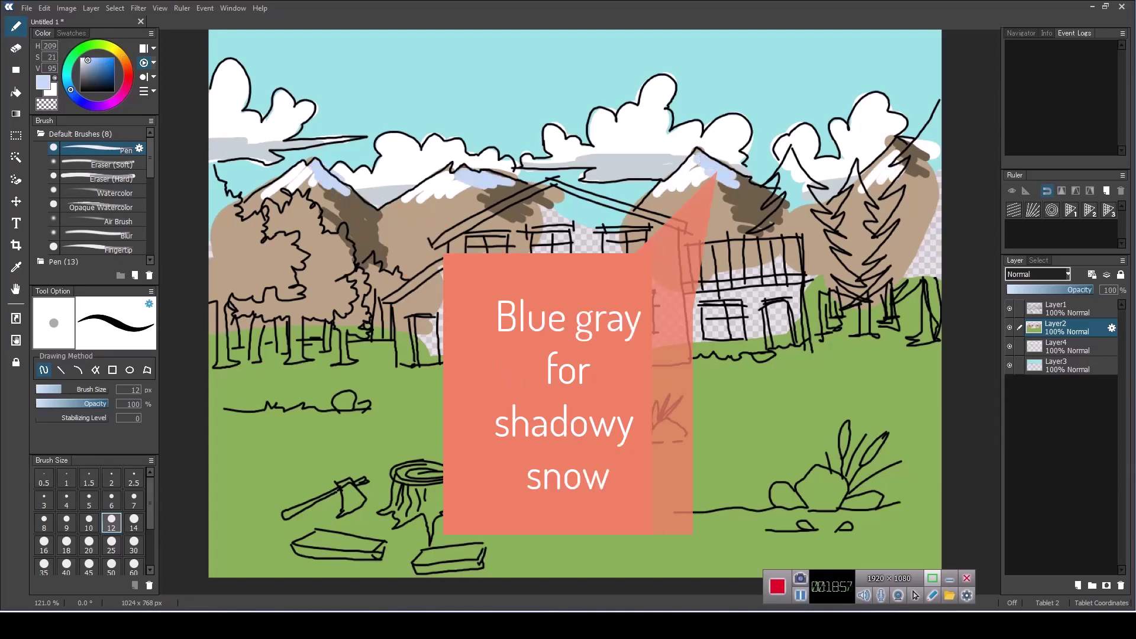
Shade the snow caps with blue-grey strokes at brush size 3 on the right and middle peaks.
drag(893, 141, 918, 159)
click(43, 499)
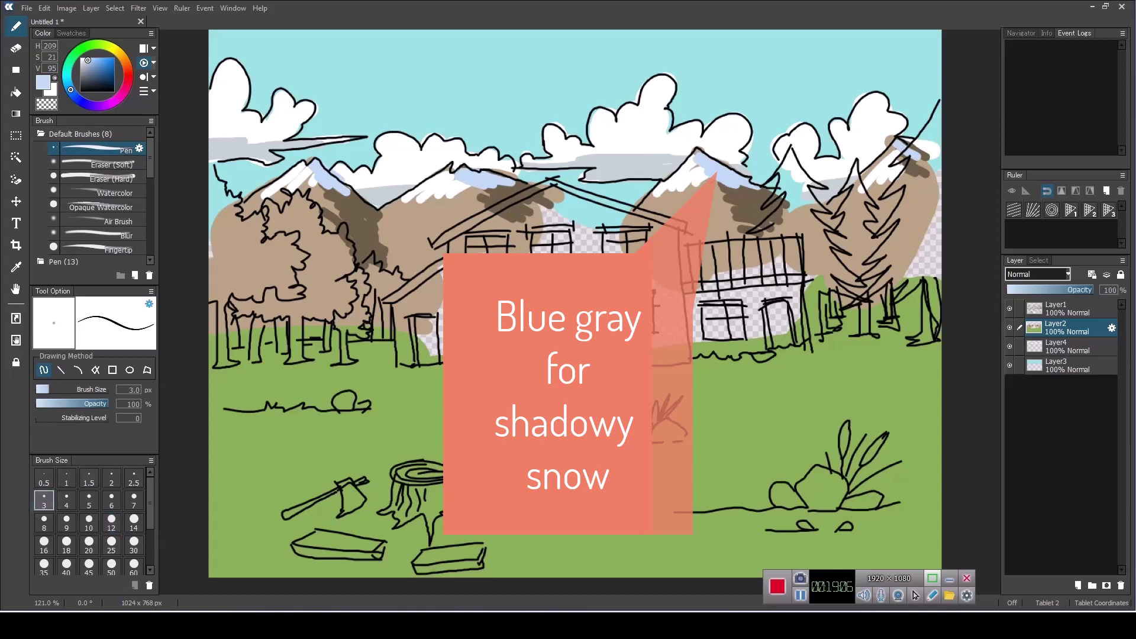
click(90, 71)
drag(453, 173, 488, 187)
drag(461, 168, 500, 184)
drag(484, 172, 510, 184)
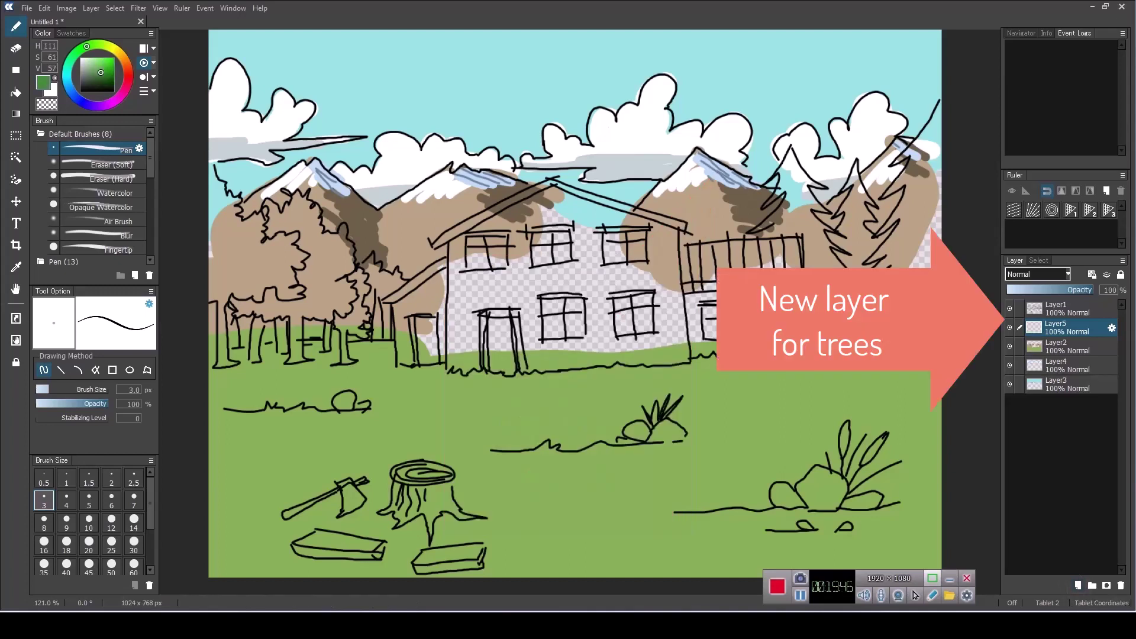
Paint the left trees green with a size 20 brush.
click(103, 74)
click(89, 543)
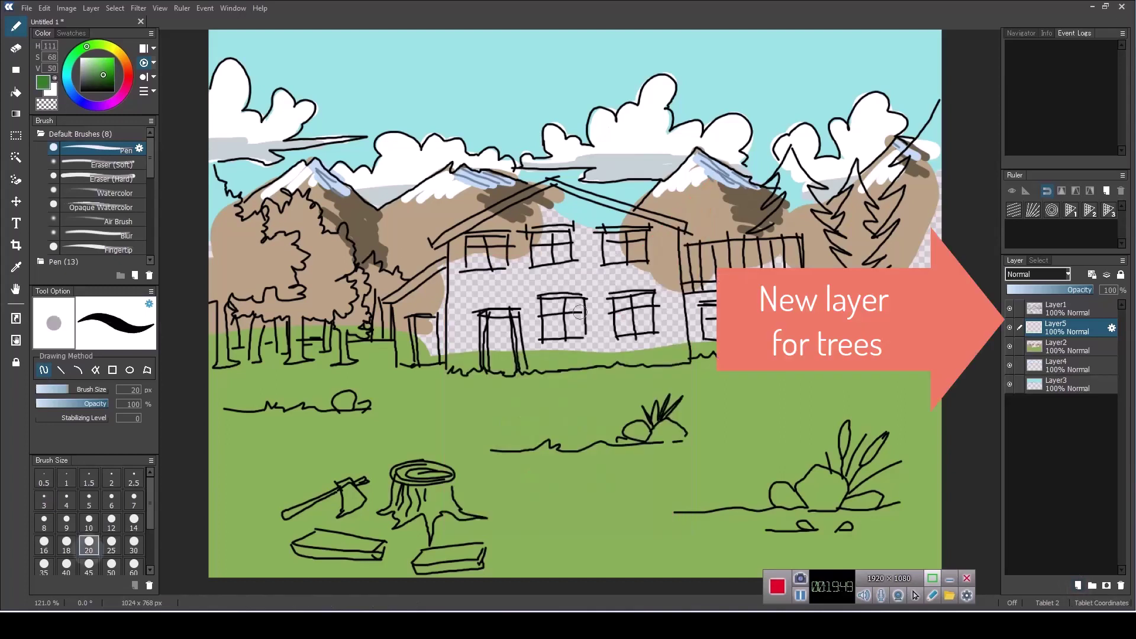
mouse_move(284, 278)
mouse_down()
mouse_move(228, 255)
mouse_move(211, 177)
mouse_move(231, 233)
mouse_move(255, 226)
mouse_move(263, 260)
mouse_move(302, 220)
mouse_move(214, 258)
mouse_move(275, 248)
mouse_move(224, 284)
mouse_up()
drag(325, 290, 237, 298)
drag(312, 252, 278, 212)
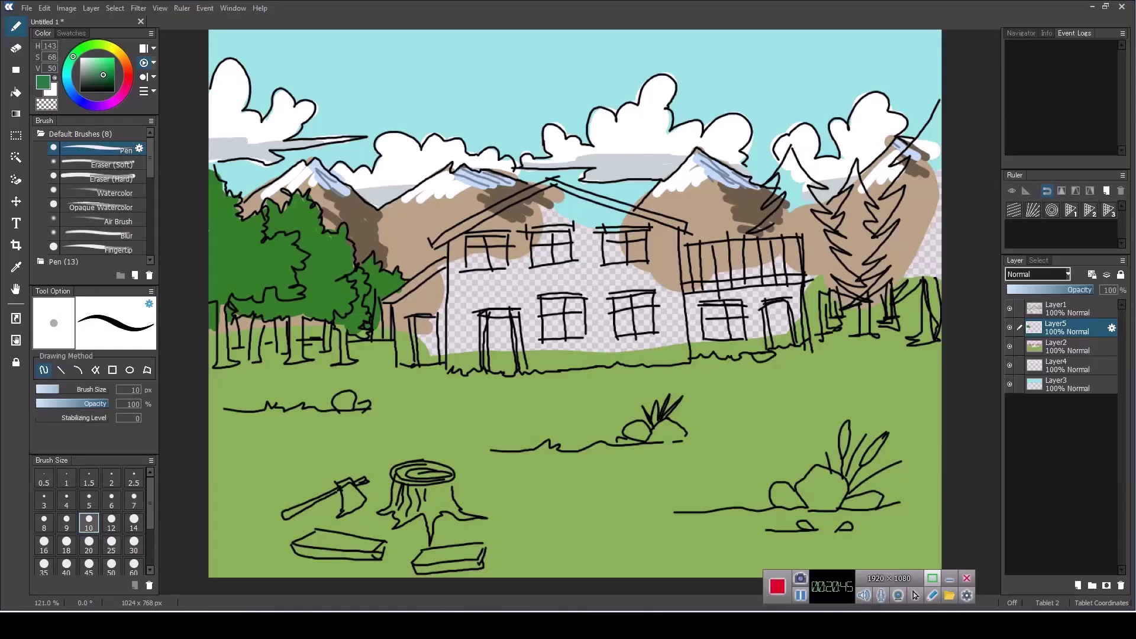
Fill the pine at the right edge with a more saturated bluish dark green.
click(108, 73)
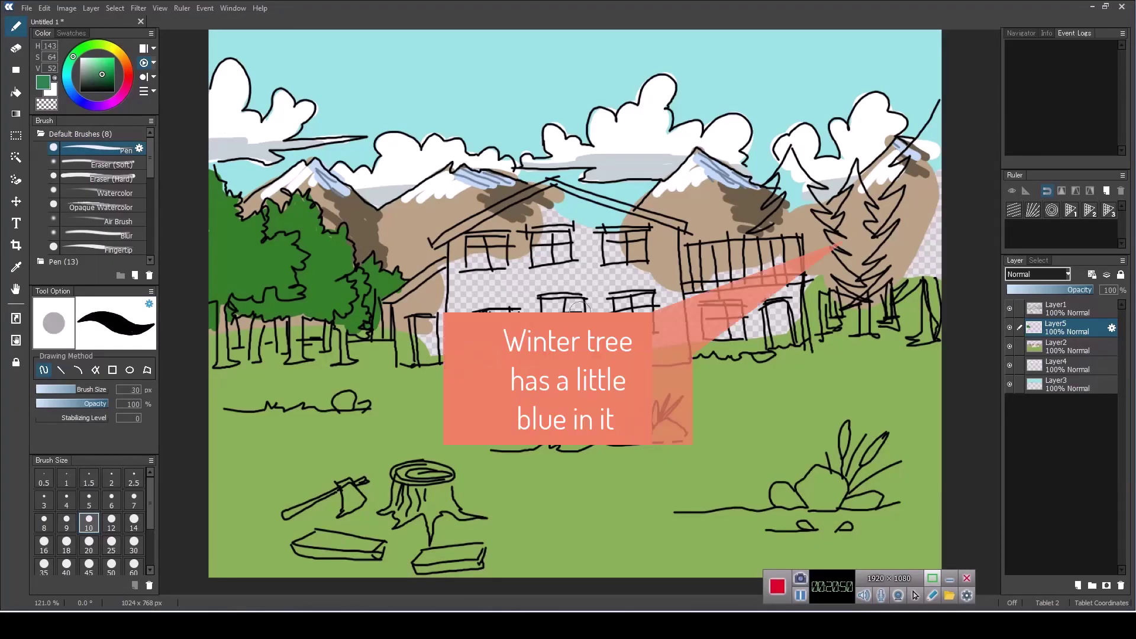
drag(926, 168, 905, 269)
mouse_move(934, 190)
mouse_down()
mouse_move(928, 272)
mouse_move(905, 275)
mouse_up()
drag(920, 269, 890, 261)
mouse_move(937, 169)
mouse_down()
mouse_move(917, 124)
mouse_move(914, 157)
mouse_up()
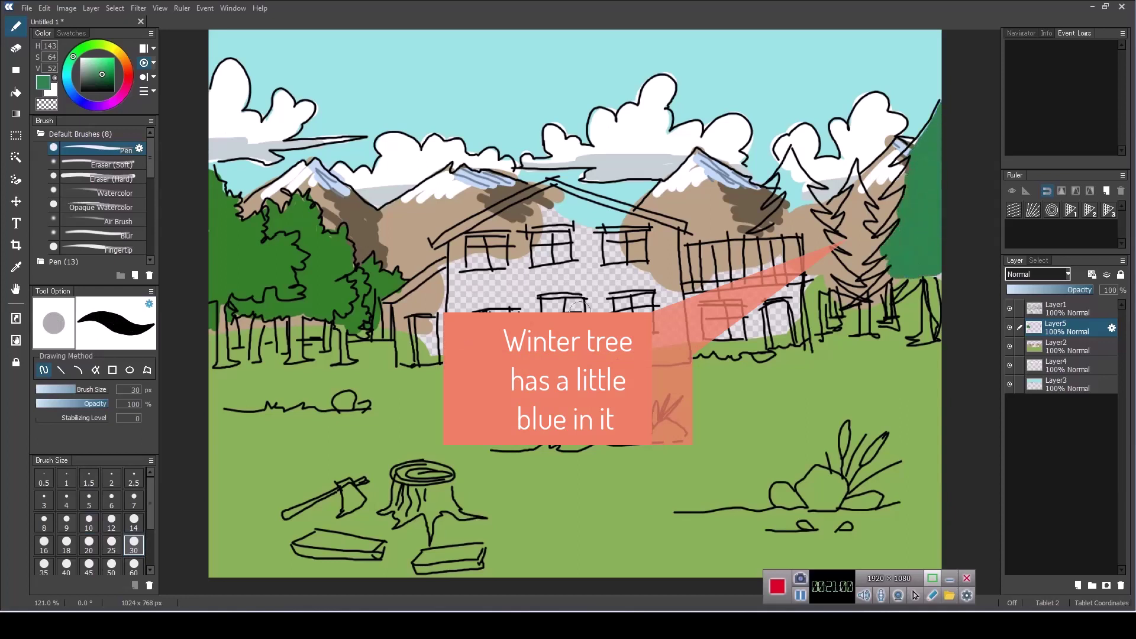
Shade the right sides of the pine trees with a darker green.
drag(101, 74, 98, 81)
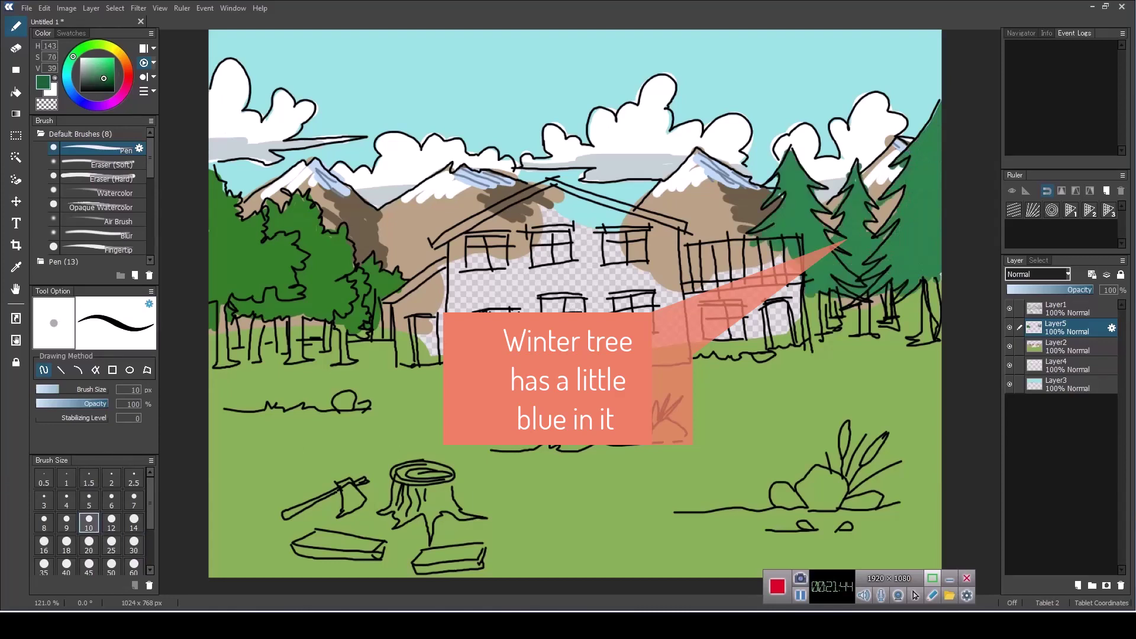
mouse_move(845, 278)
mouse_down()
mouse_move(819, 293)
mouse_move(819, 283)
mouse_move(856, 297)
mouse_up()
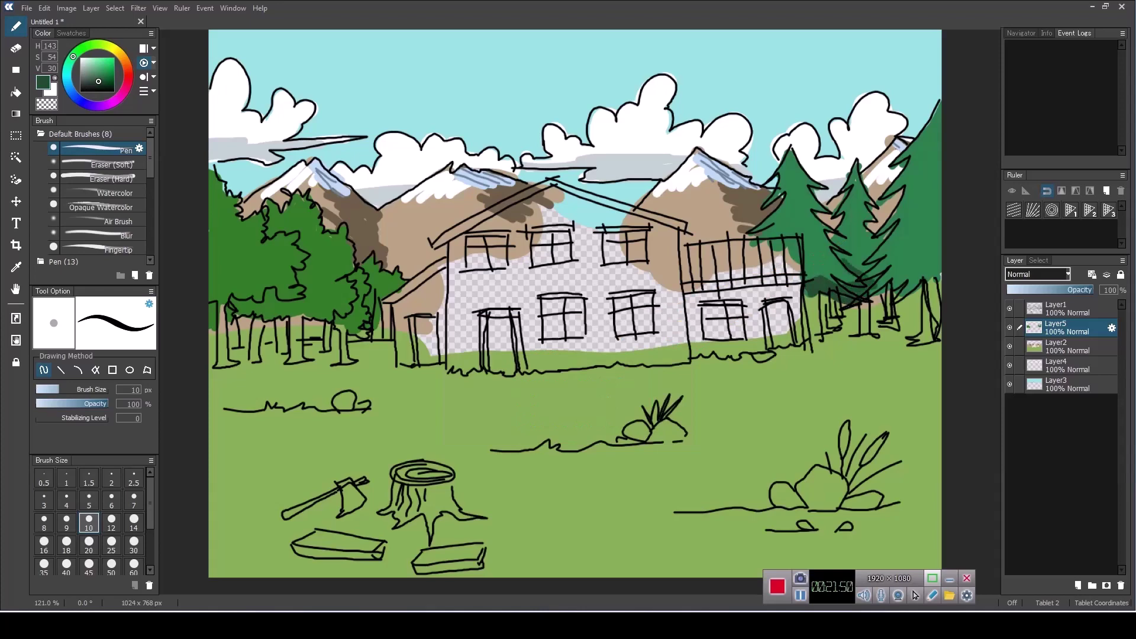
drag(876, 253, 832, 269)
mouse_move(788, 154)
mouse_down()
mouse_move(837, 254)
mouse_move(815, 272)
mouse_up()
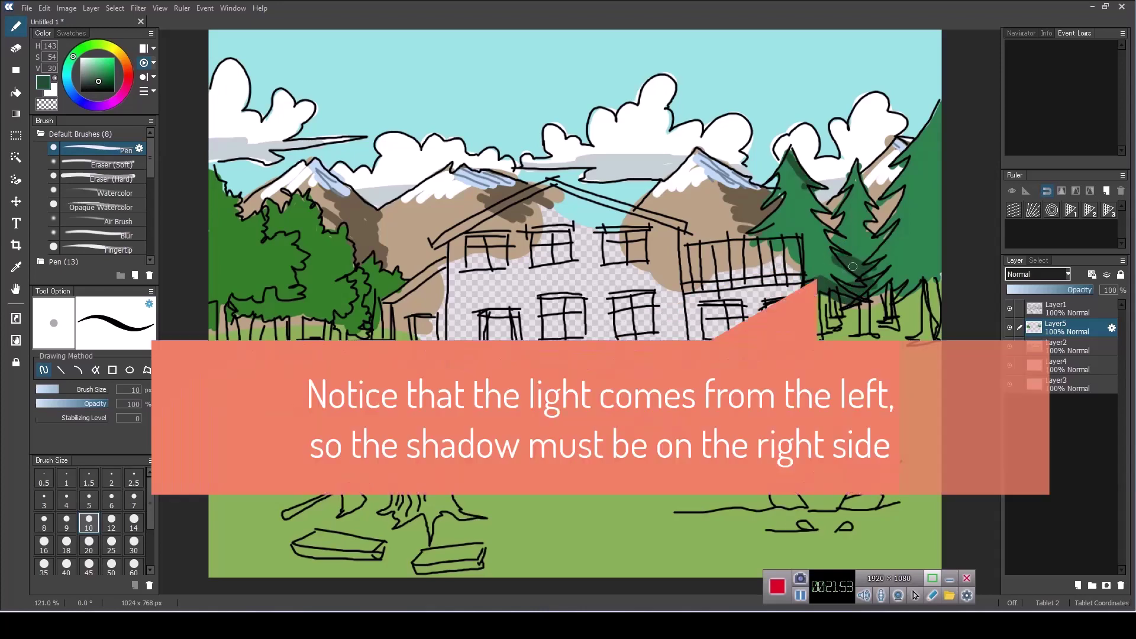
drag(820, 281, 853, 266)
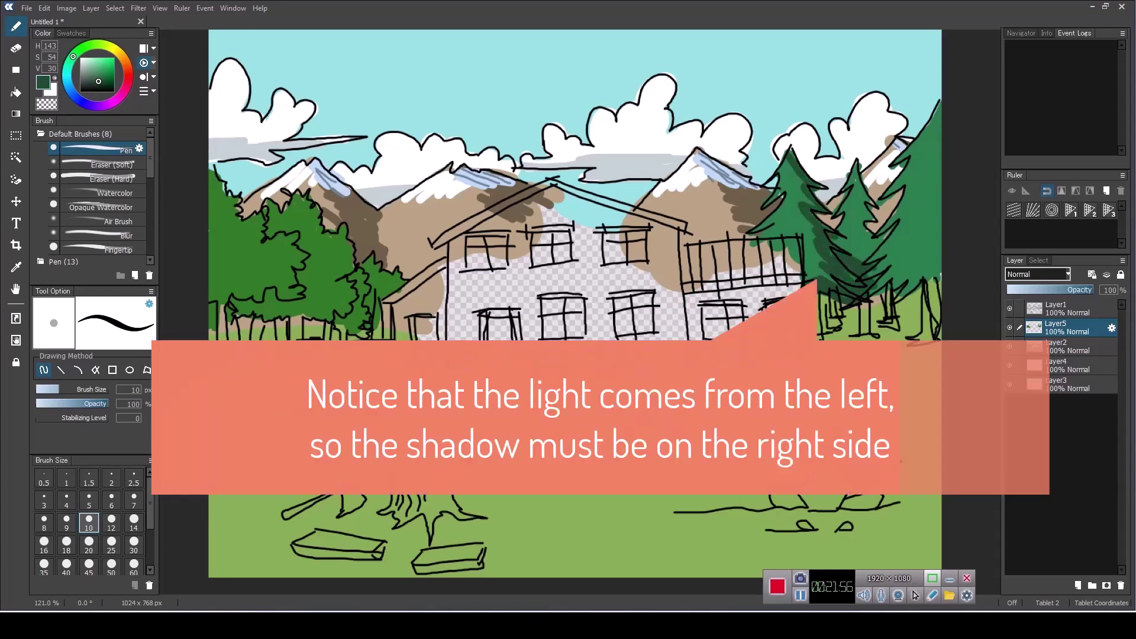
mouse_move(850, 169)
mouse_down()
mouse_move(883, 269)
mouse_move(899, 264)
mouse_move(933, 296)
mouse_up()
drag(920, 248, 935, 265)
Sample the left trees' green, darken it, and shade their tops, right edges and bases at brush size 16.
key(i)
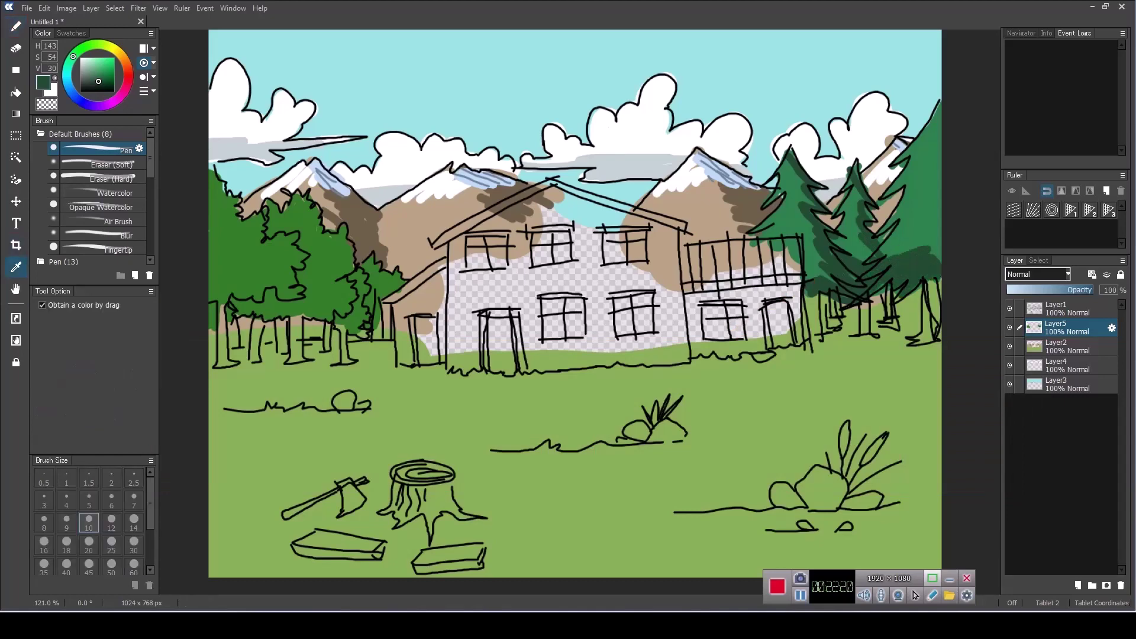
click(266, 248)
drag(267, 248, 278, 260)
click(16, 25)
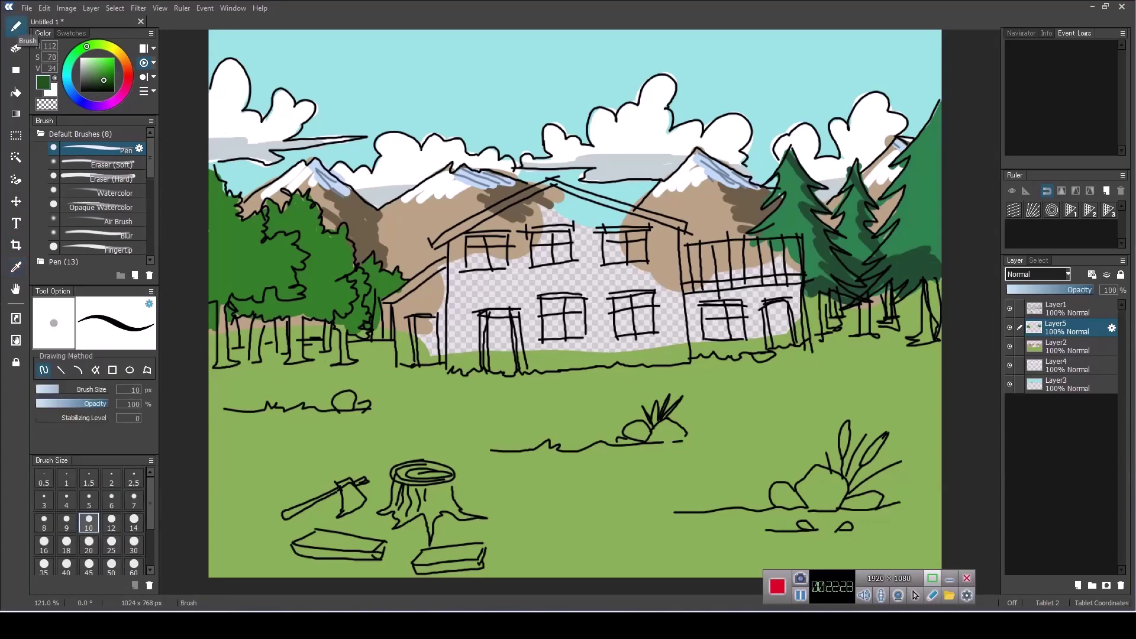
click(44, 542)
mouse_move(209, 290)
mouse_down()
mouse_move(293, 278)
mouse_move(284, 236)
mouse_move(222, 201)
mouse_up()
mouse_move(302, 198)
mouse_down()
mouse_move(337, 242)
mouse_move(346, 307)
mouse_move(242, 310)
mouse_up()
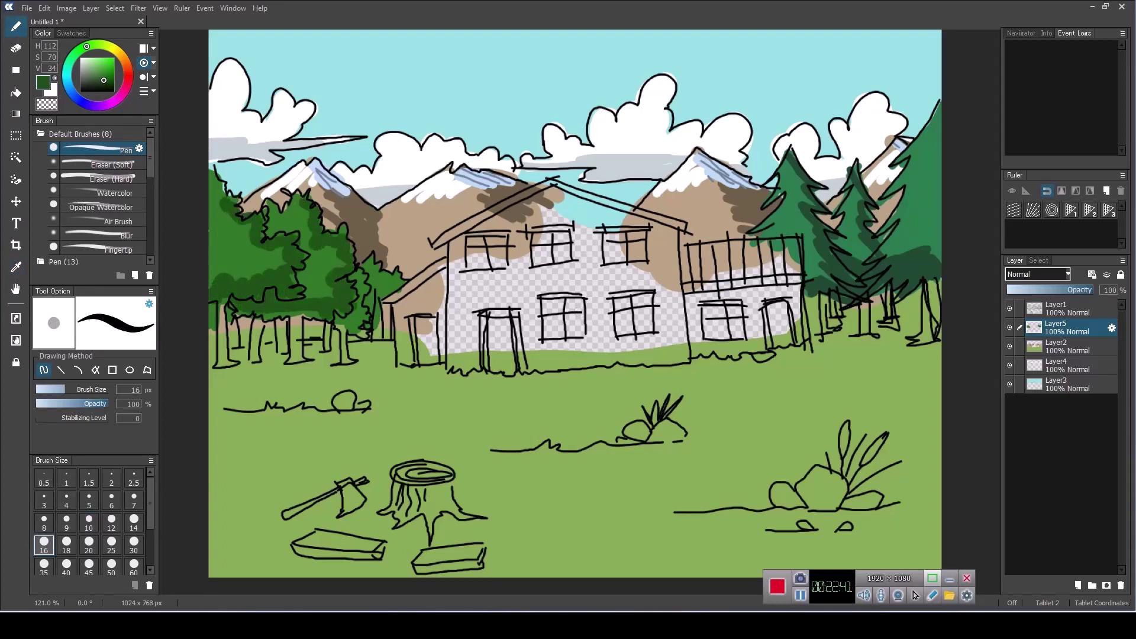
drag(320, 314, 271, 317)
mouse_move(334, 291)
mouse_down()
mouse_move(303, 296)
mouse_move(366, 307)
mouse_move(407, 278)
mouse_up()
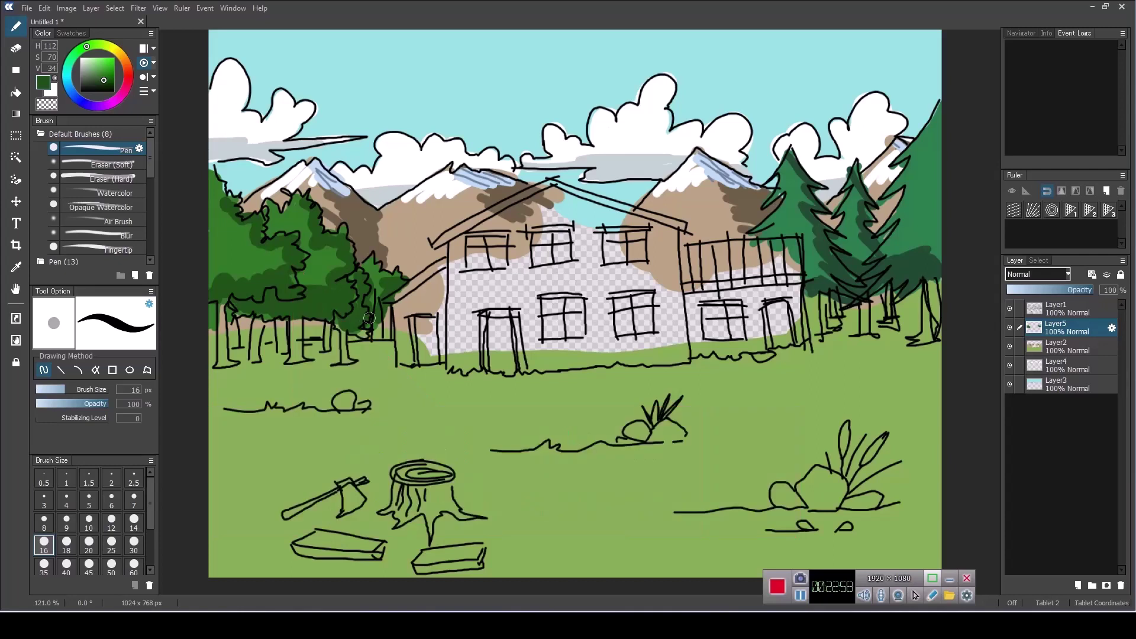
Paint brown trunks under the left trees and the right pines.
mouse_move(226, 299)
mouse_down()
mouse_move(220, 366)
mouse_move(243, 350)
mouse_move(256, 364)
mouse_up()
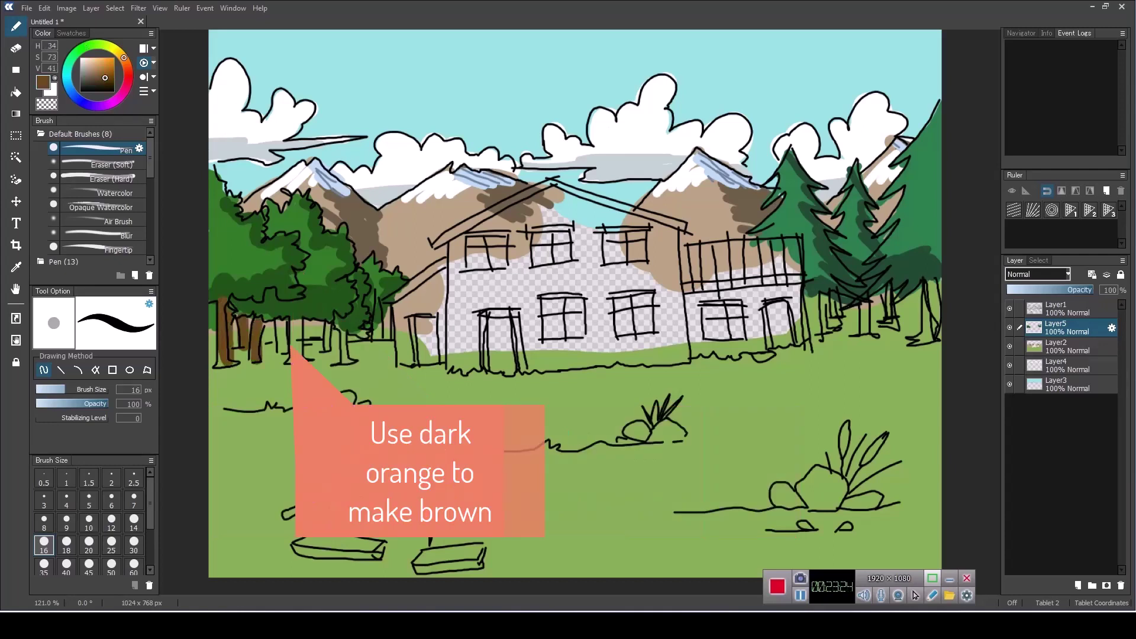
mouse_move(282, 320)
mouse_down()
mouse_move(281, 354)
mouse_move(293, 354)
mouse_up()
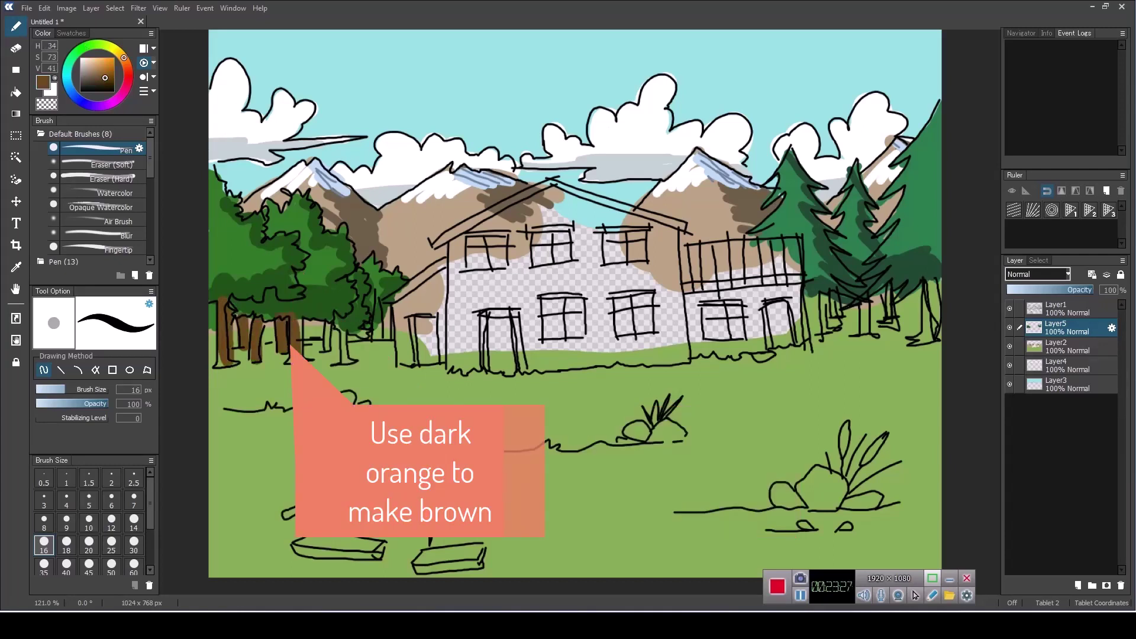
drag(860, 304, 865, 332)
drag(810, 294, 808, 343)
drag(825, 293, 824, 345)
drag(923, 284, 922, 346)
drag(936, 283, 934, 343)
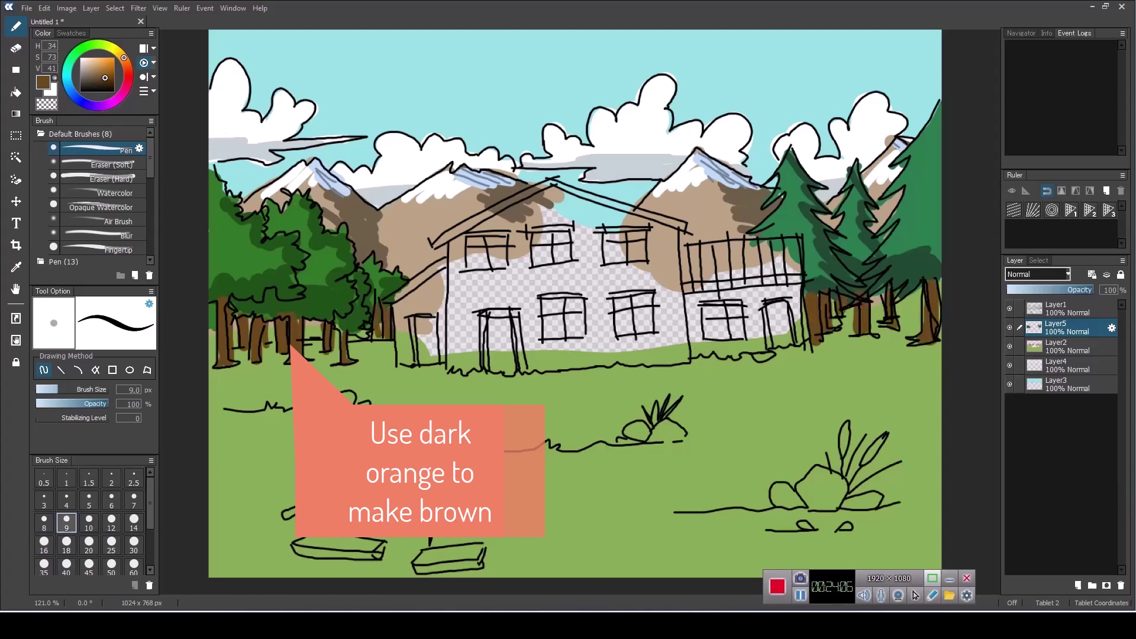
Add darker brown shadows to the left tree trunks and pine trunks at brush size 9.
click(66, 521)
click(94, 80)
drag(95, 80, 97, 84)
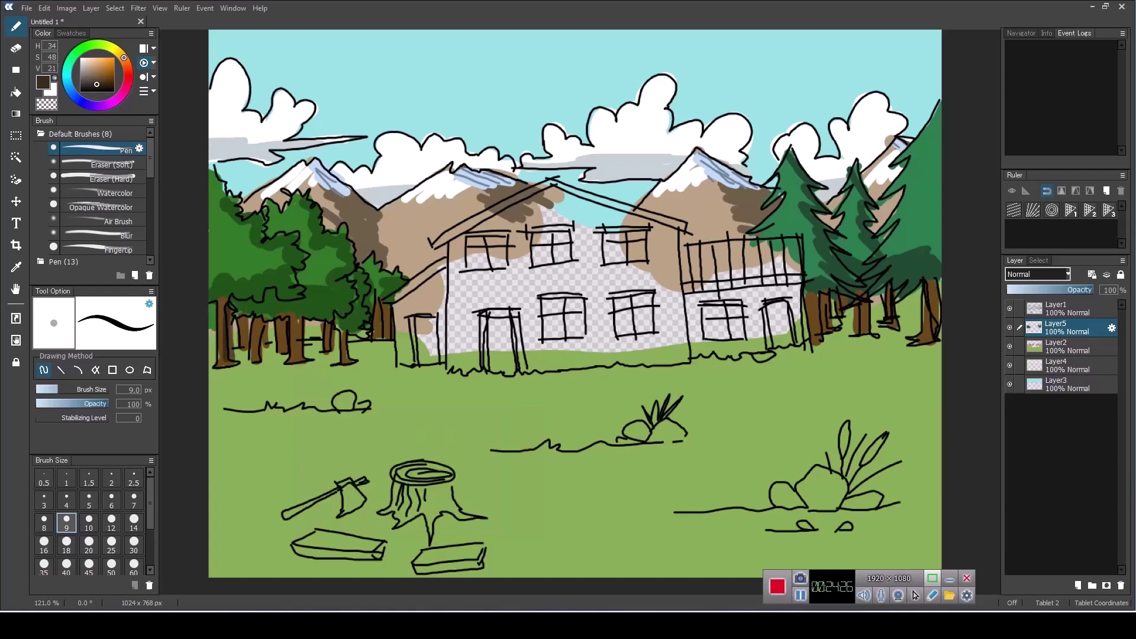
mouse_move(245, 317)
mouse_down()
mouse_move(244, 347)
mouse_move(261, 338)
mouse_move(303, 358)
mouse_move(332, 347)
mouse_move(349, 359)
mouse_up()
drag(380, 319, 380, 333)
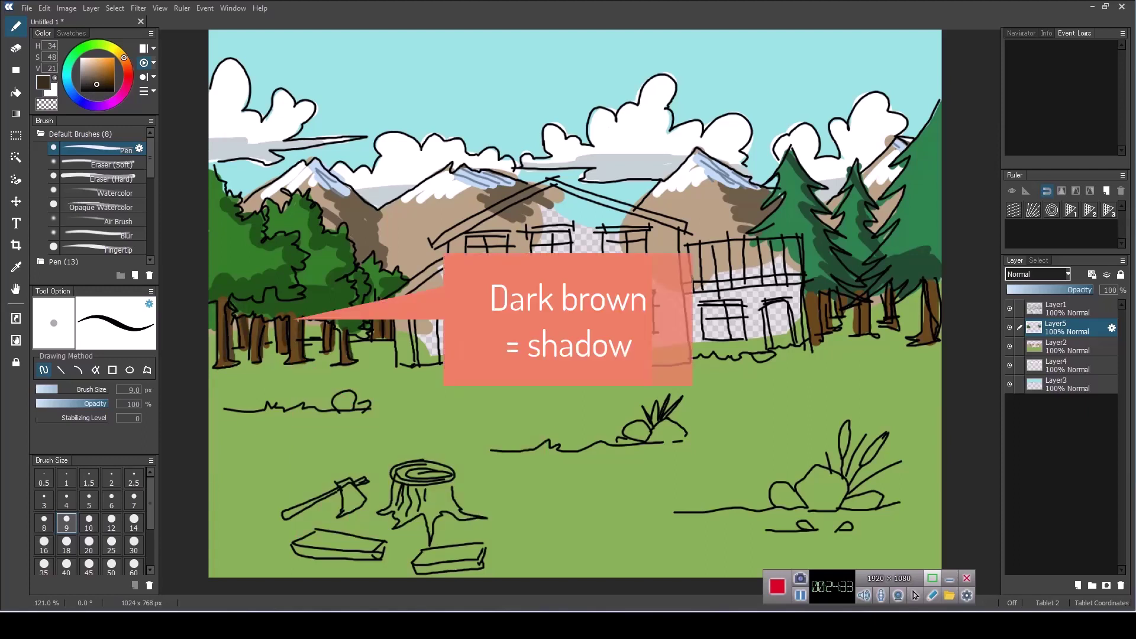
mouse_move(819, 304)
mouse_down()
mouse_move(819, 343)
mouse_move(828, 331)
mouse_up()
mouse_move(860, 289)
mouse_down()
mouse_move(875, 330)
mouse_move(899, 334)
mouse_up()
drag(933, 280, 933, 339)
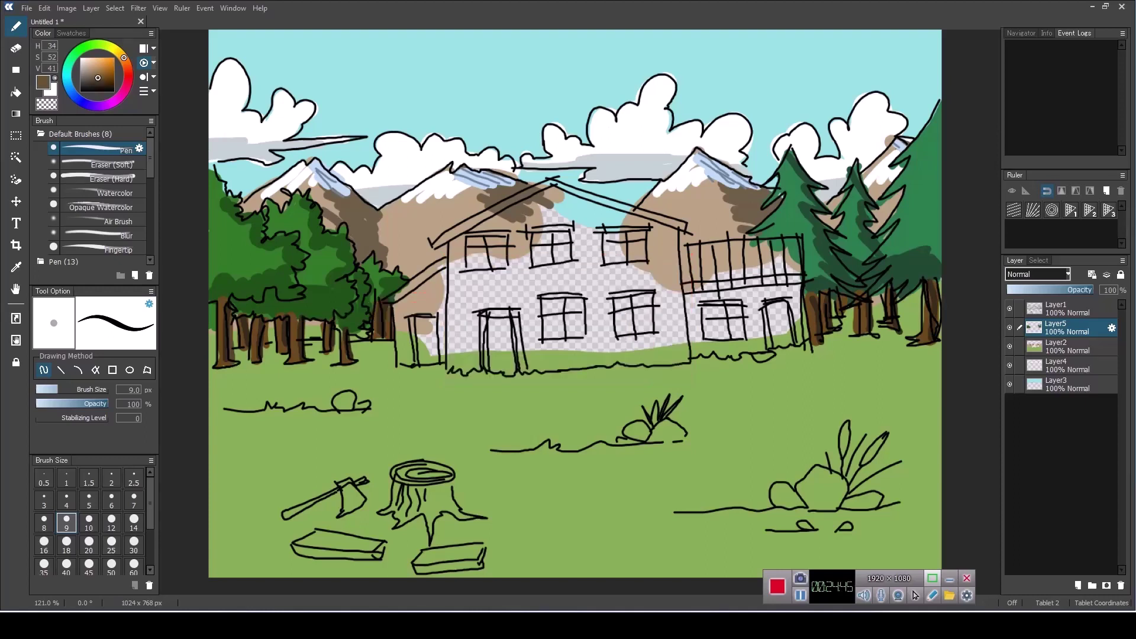
drag(96, 84, 97, 79)
Shade the tree stump brown and colour the axe head blue-grey with darker shading.
mouse_move(438, 490)
mouse_down()
mouse_move(397, 507)
mouse_move(412, 508)
mouse_move(411, 491)
mouse_move(382, 514)
mouse_move(395, 521)
mouse_up()
drag(430, 509, 405, 527)
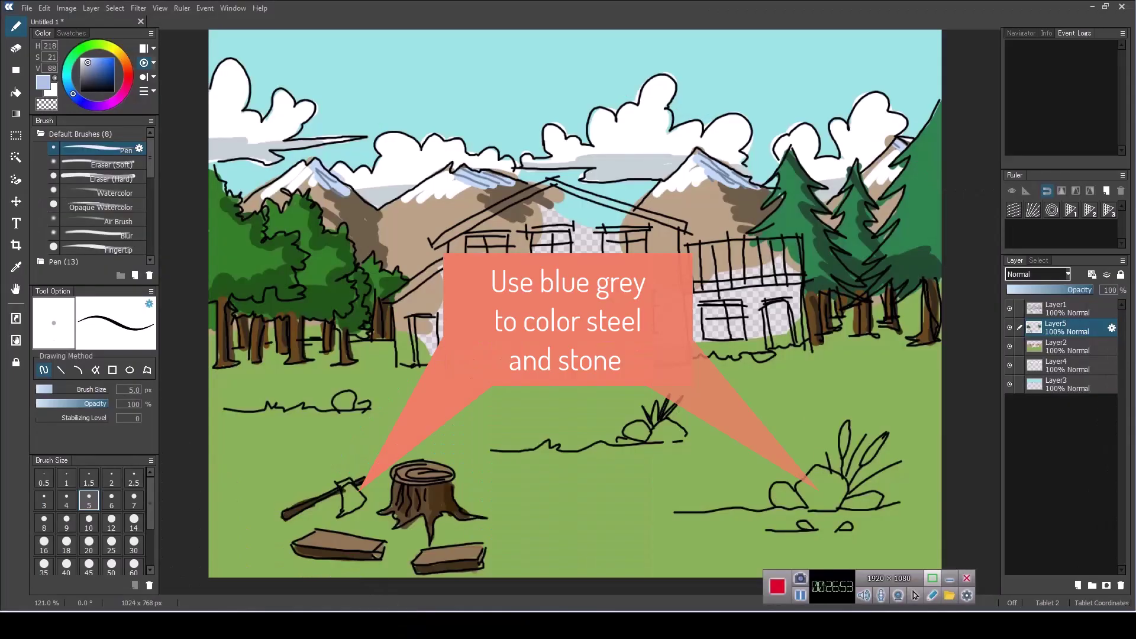
mouse_move(352, 485)
mouse_down()
mouse_move(345, 503)
mouse_move(338, 496)
mouse_move(344, 513)
mouse_move(356, 506)
mouse_up()
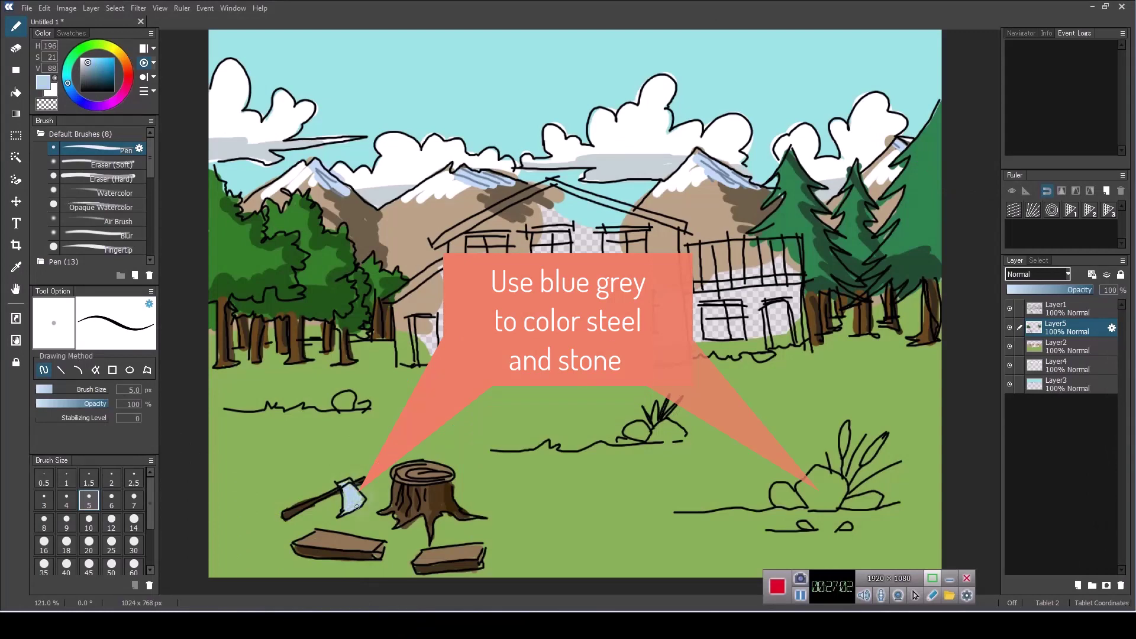
click(89, 70)
mouse_move(358, 478)
mouse_down()
mouse_move(340, 497)
mouse_move(348, 506)
mouse_up()
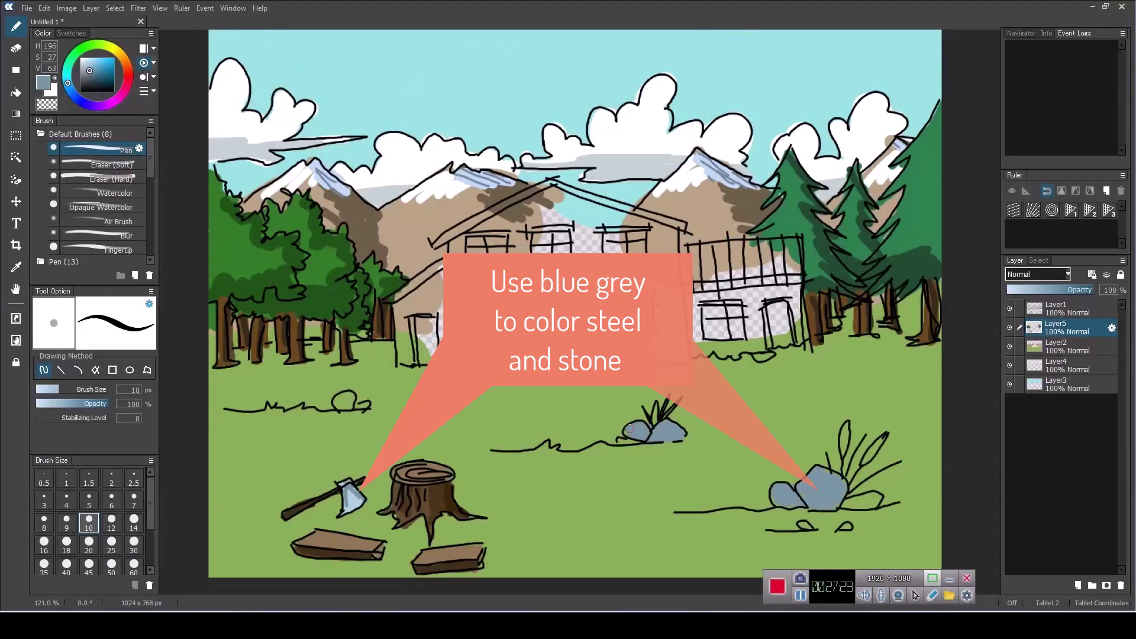
Fill the right stones blue-grey and add light grey highlights to the stone tops.
drag(846, 503, 878, 501)
drag(798, 523, 805, 525)
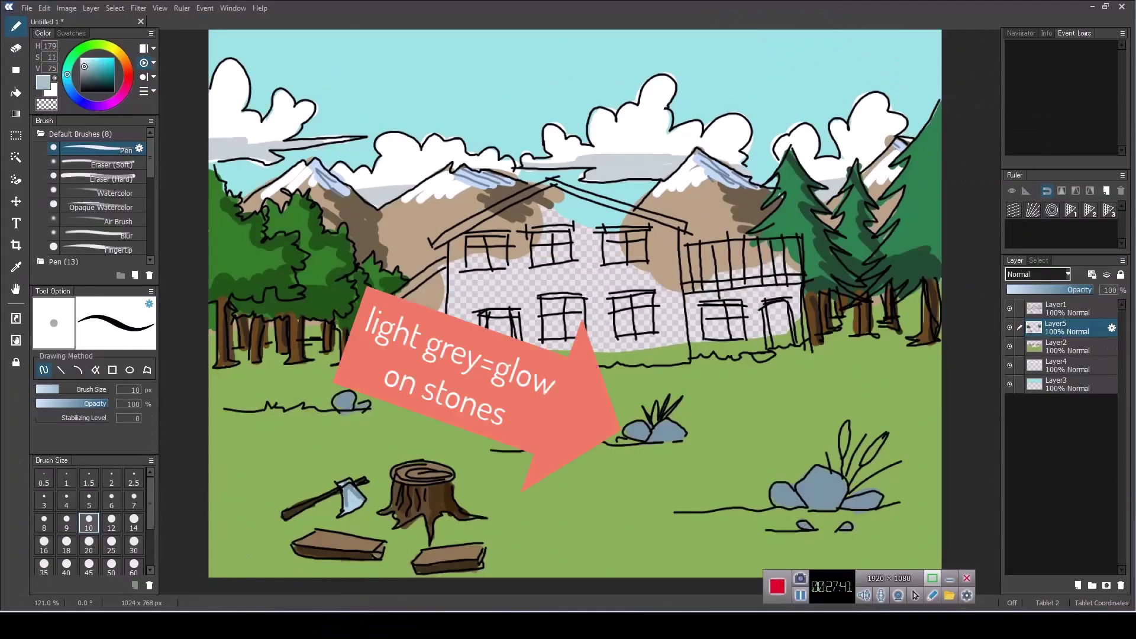
drag(340, 396, 353, 394)
drag(629, 430, 680, 432)
drag(802, 482, 831, 474)
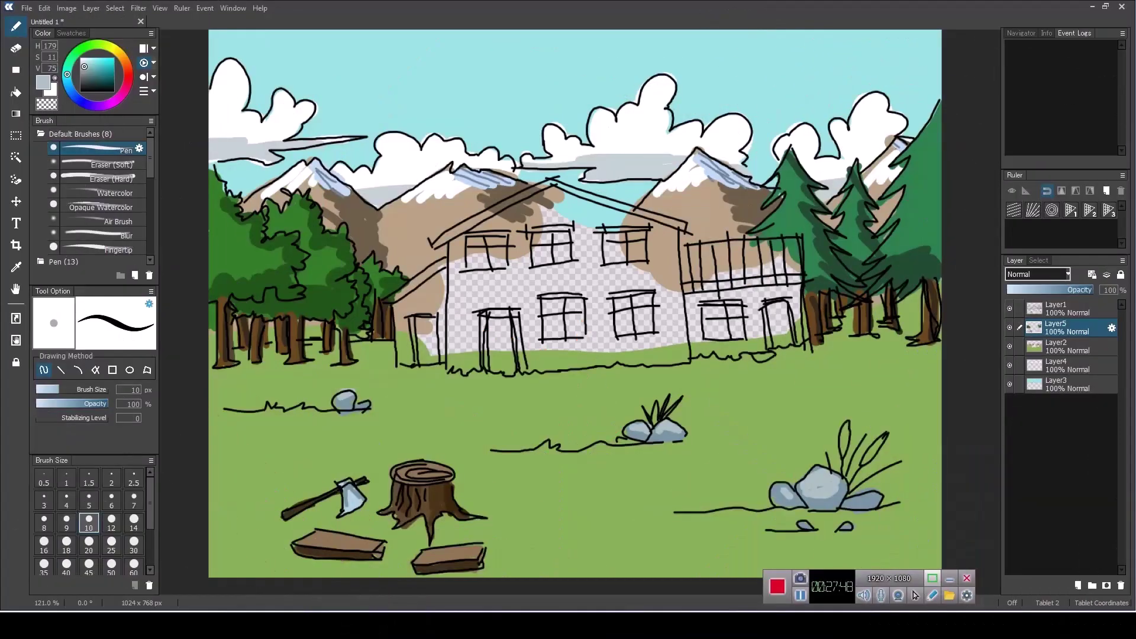
Finish the large right stone highlights and fill the house's upper walls with tan.
drag(776, 497, 877, 496)
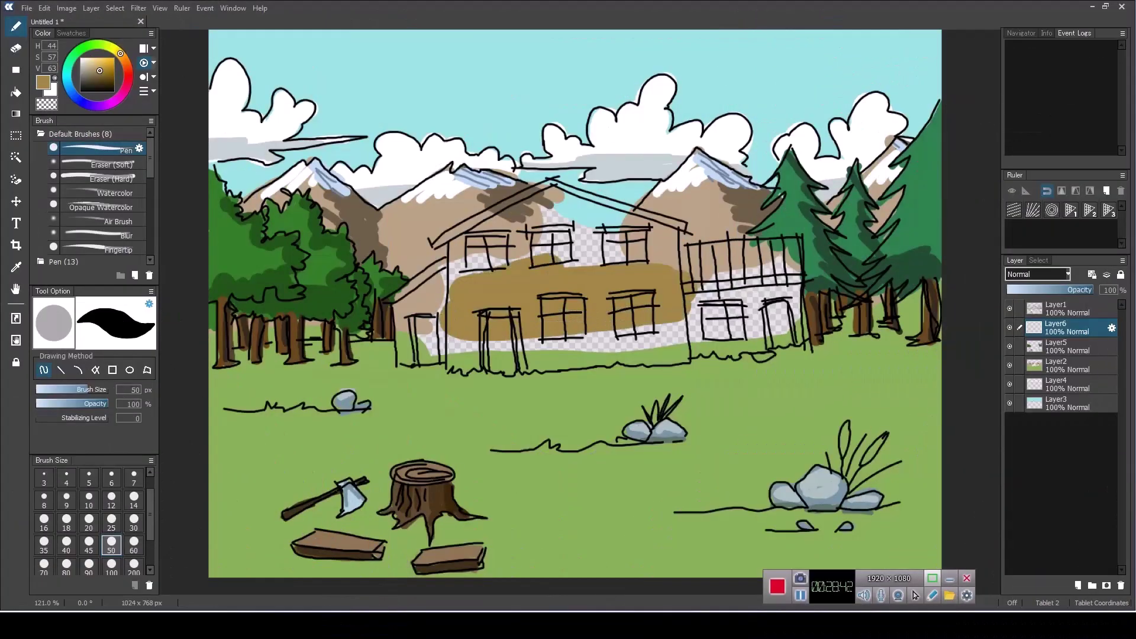
drag(449, 278, 650, 249)
mouse_move(467, 240)
mouse_down()
mouse_move(447, 284)
mouse_move(521, 219)
mouse_move(675, 255)
mouse_up()
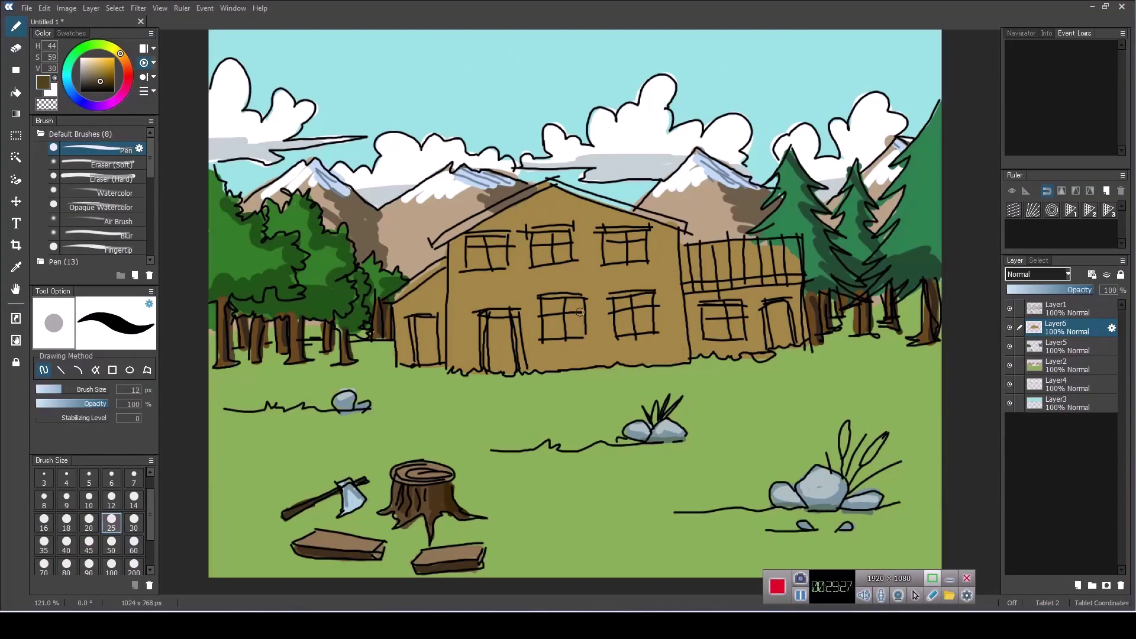
click(111, 499)
click(125, 60)
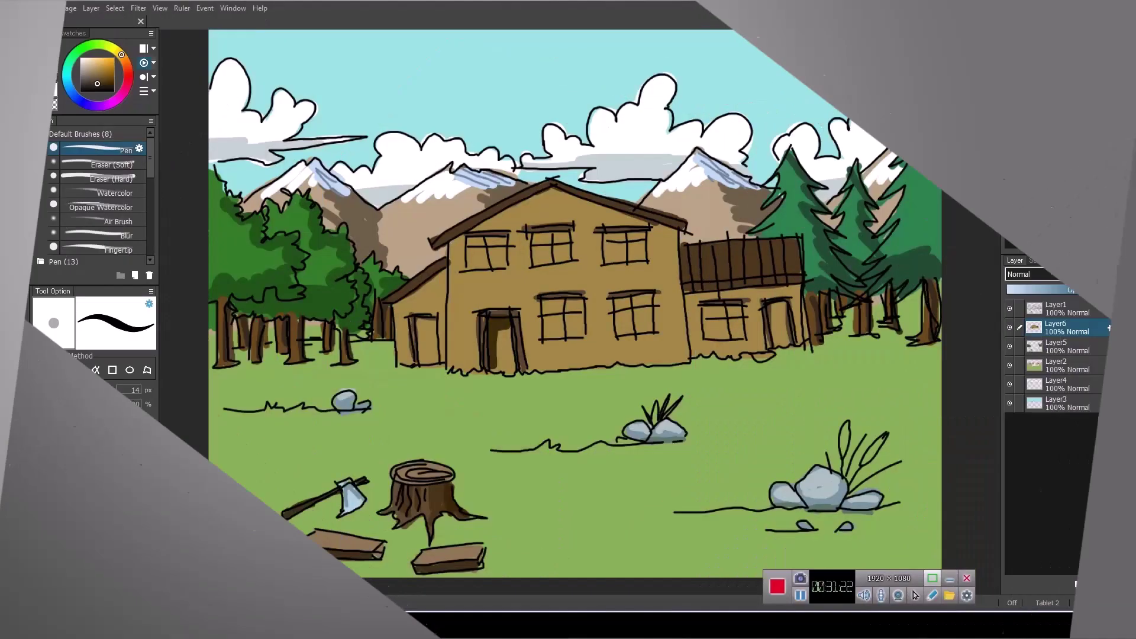
Paint the door dark brown and fill the upper-left window teal, adjusting brush size between 8 and 12 px.
drag(500, 332, 510, 368)
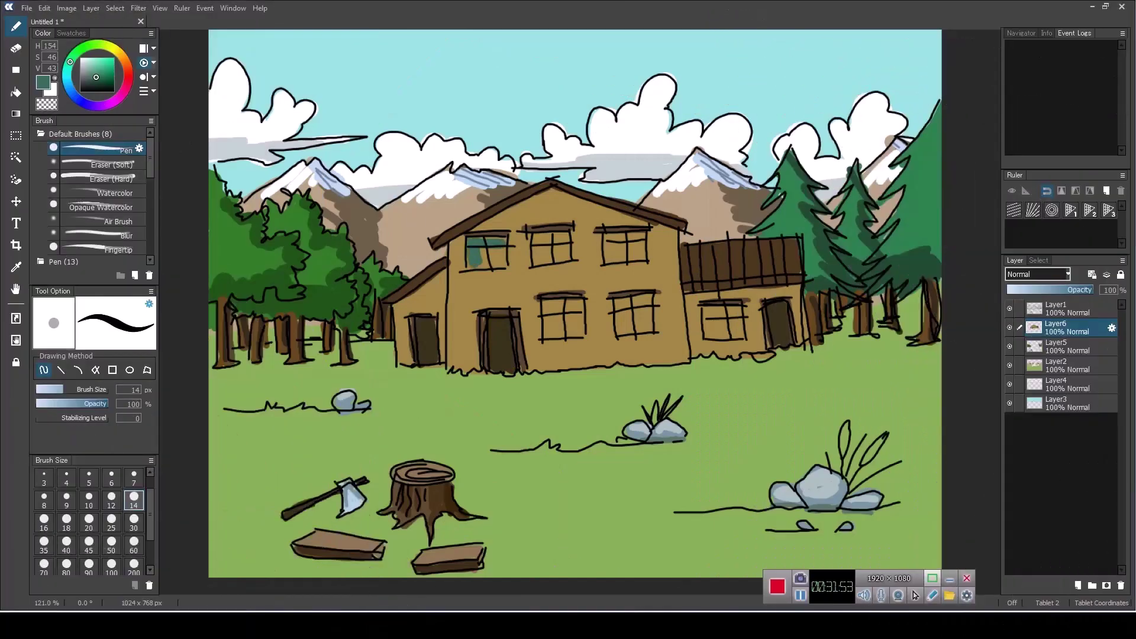
mouse_move(478, 263)
mouse_down()
mouse_move(506, 260)
mouse_move(468, 267)
mouse_move(504, 238)
mouse_up()
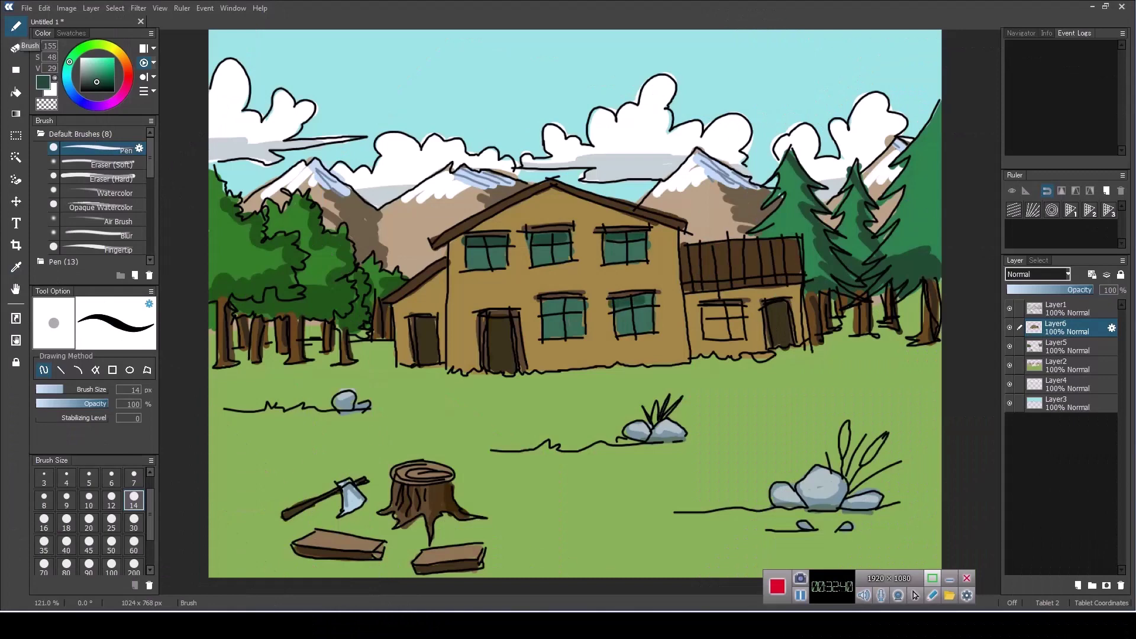
key(bracketleft)
key(bracketleft)
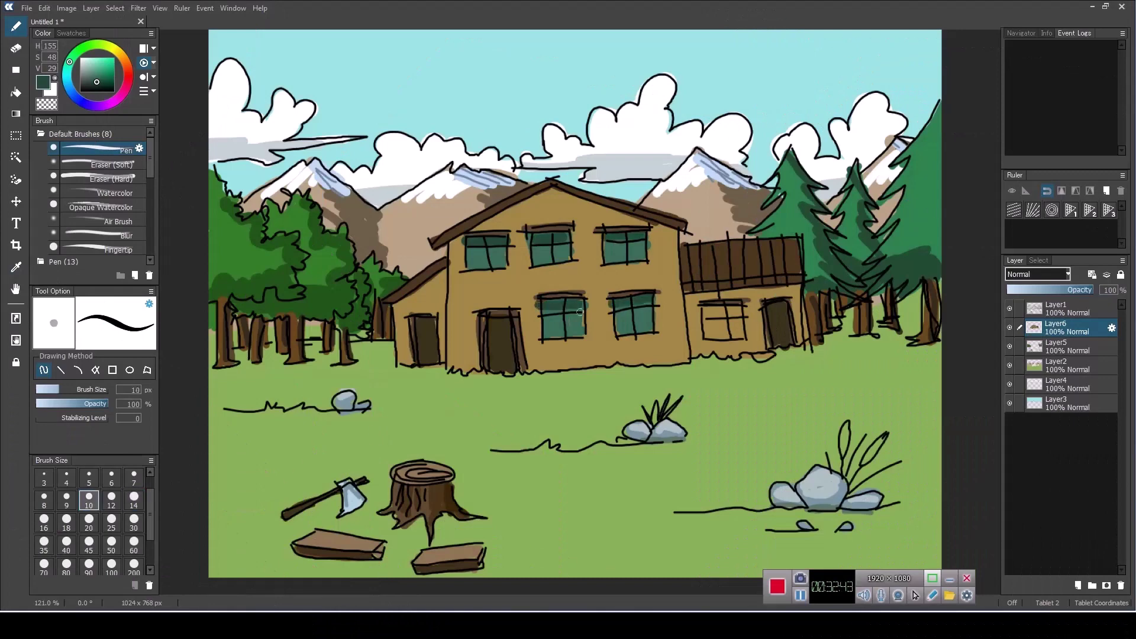
key(bracketleft)
key(bracketleft)
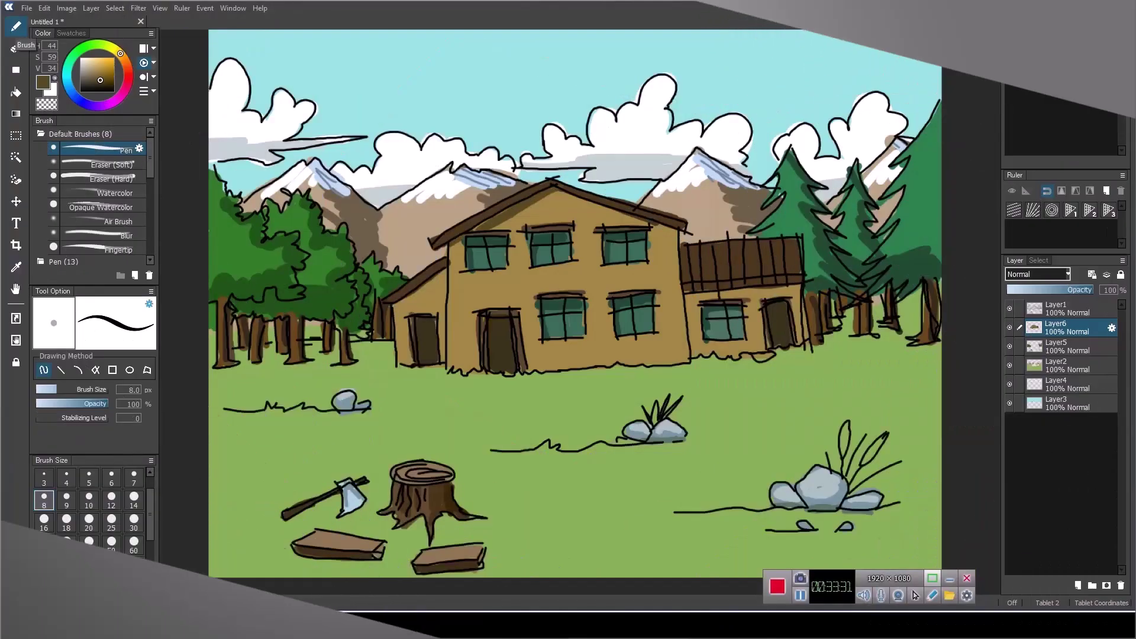
key(bracketright)
key(bracketright)
key(bracketright)
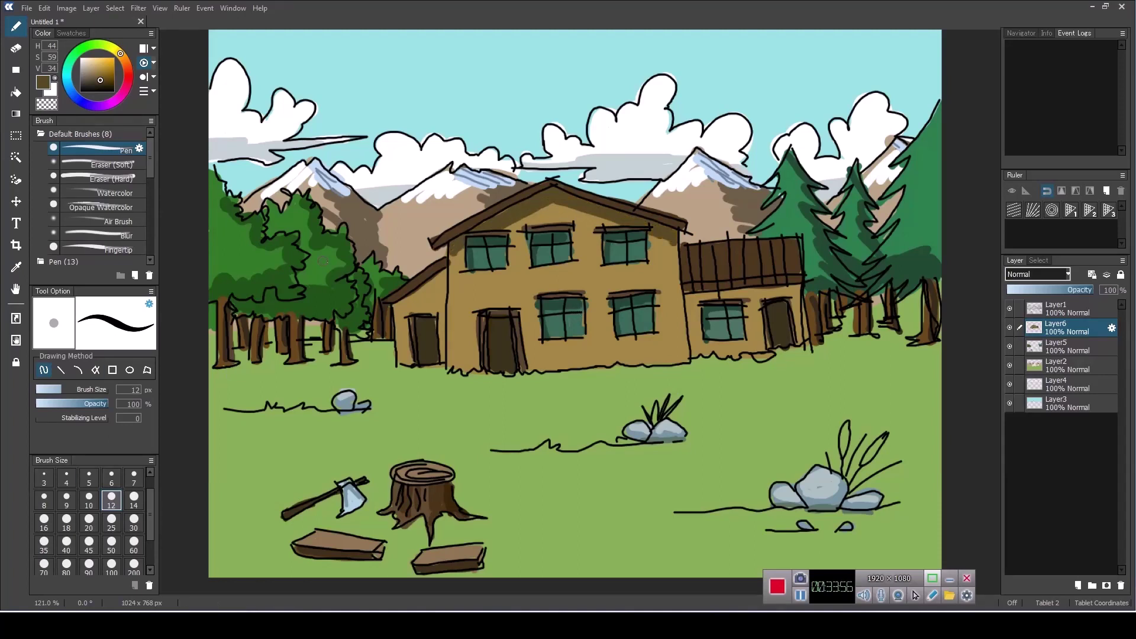
Zoom in and shade the side building's wall under its roof dark brown.
scroll(455, 289, up, 2)
scroll(455, 289, up, 2)
mouse_move(323, 331)
mouse_down()
mouse_move(434, 248)
mouse_move(431, 268)
mouse_up()
drag(358, 328, 437, 263)
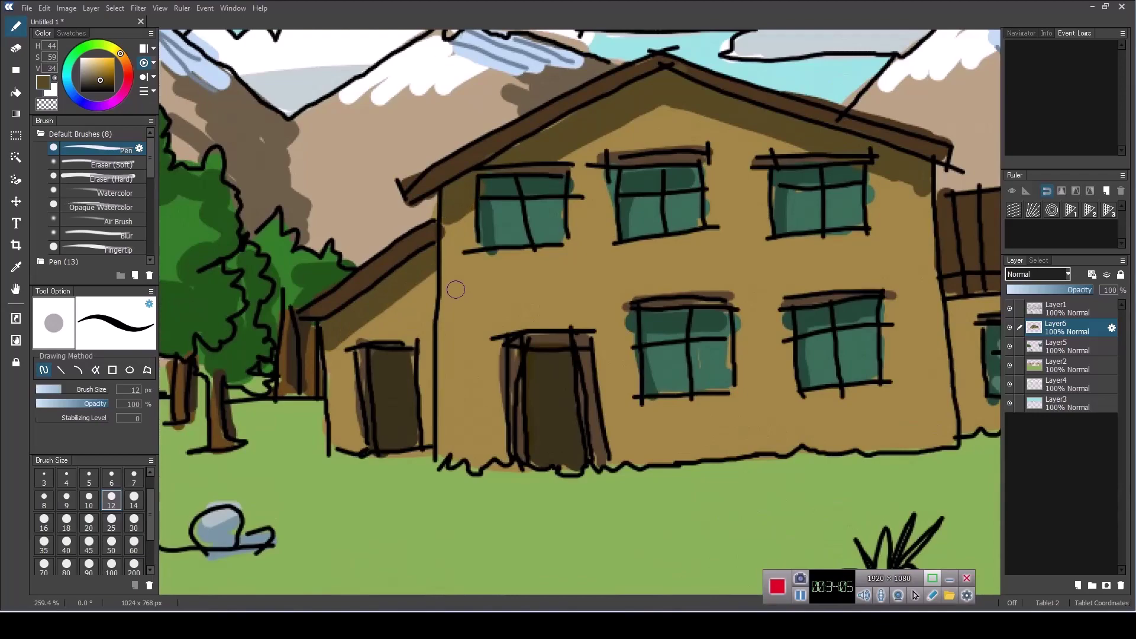
scroll(455, 289, down, 4)
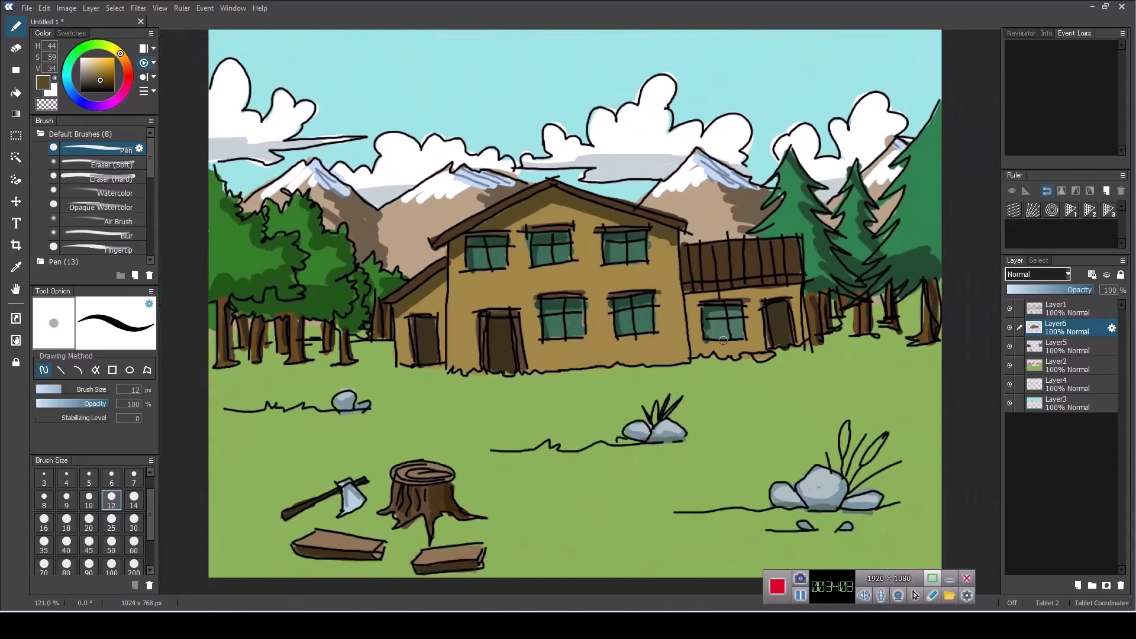
scroll(754, 288, up, 5)
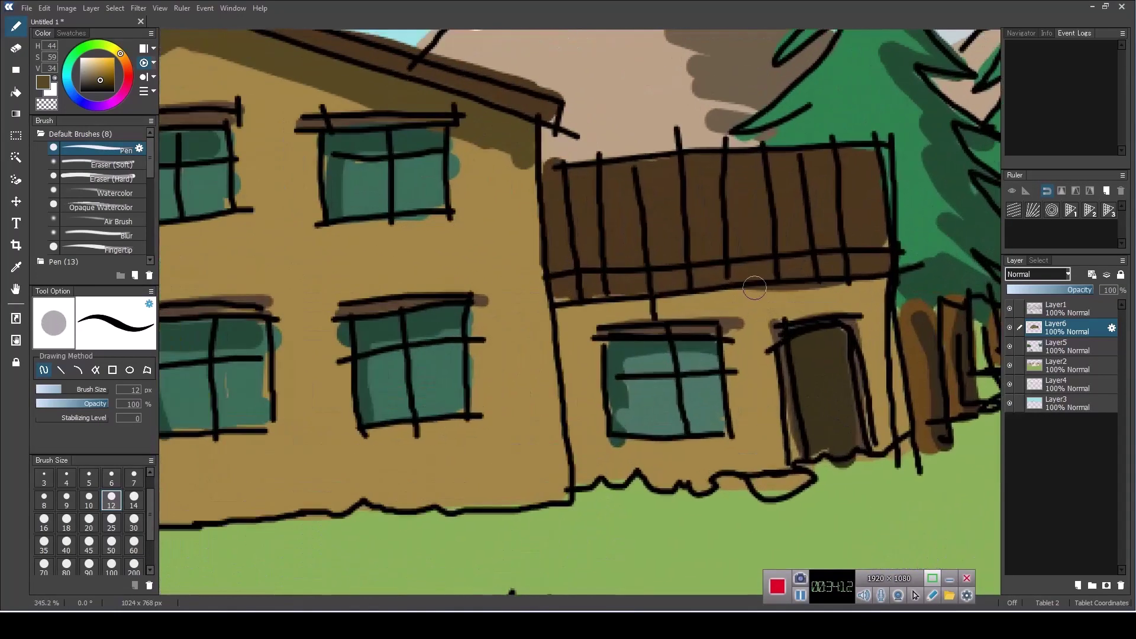
Paint dark brown shadow under the balcony eave, along the side wall edge, and a cast shadow below the window.
drag(556, 310, 885, 283)
drag(559, 326, 881, 299)
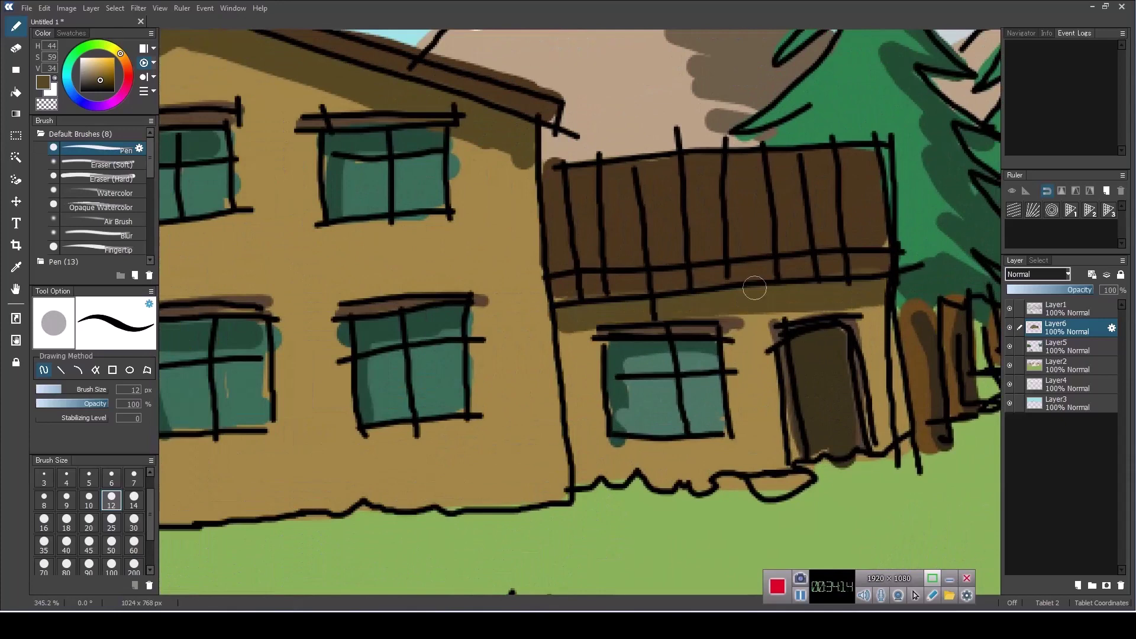
drag(565, 334, 584, 478)
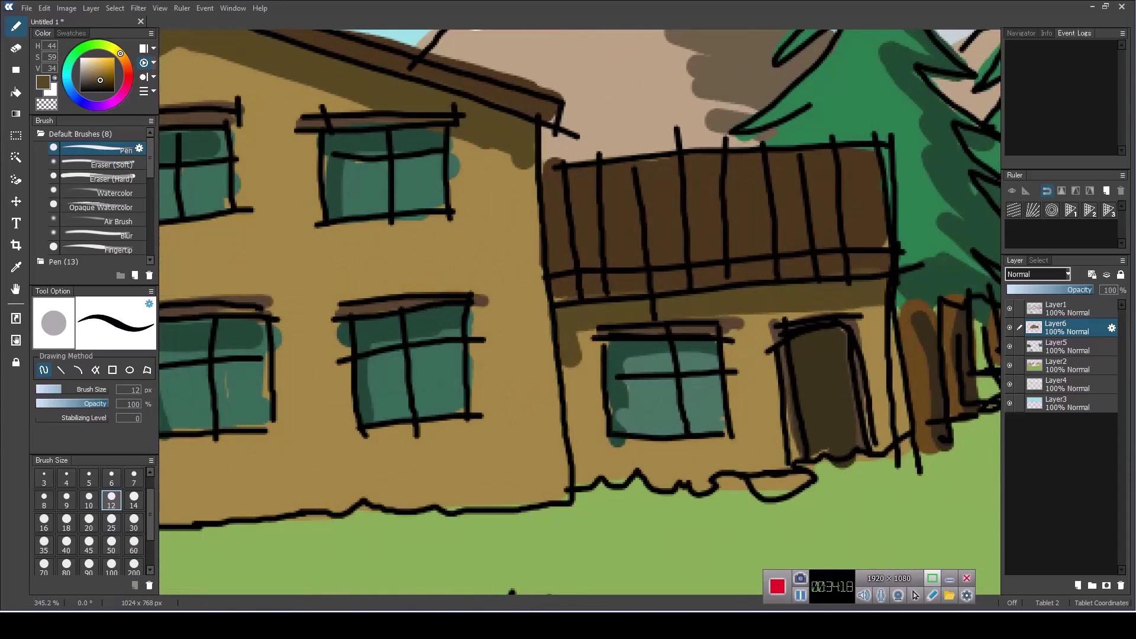
drag(581, 334, 598, 455)
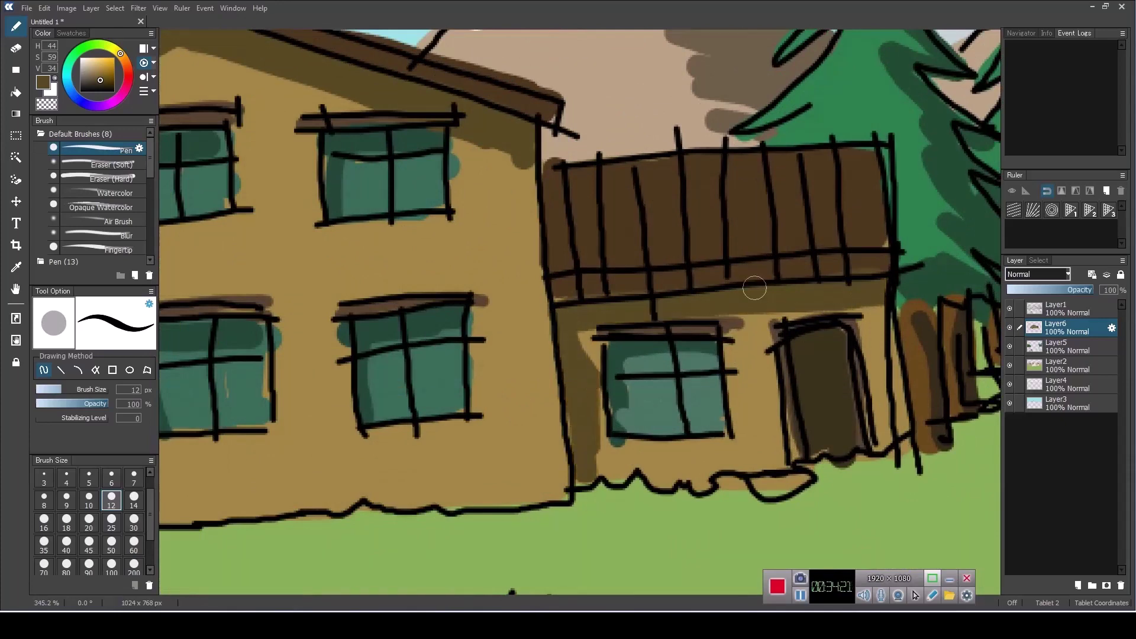
drag(604, 387, 606, 484)
drag(654, 443, 710, 491)
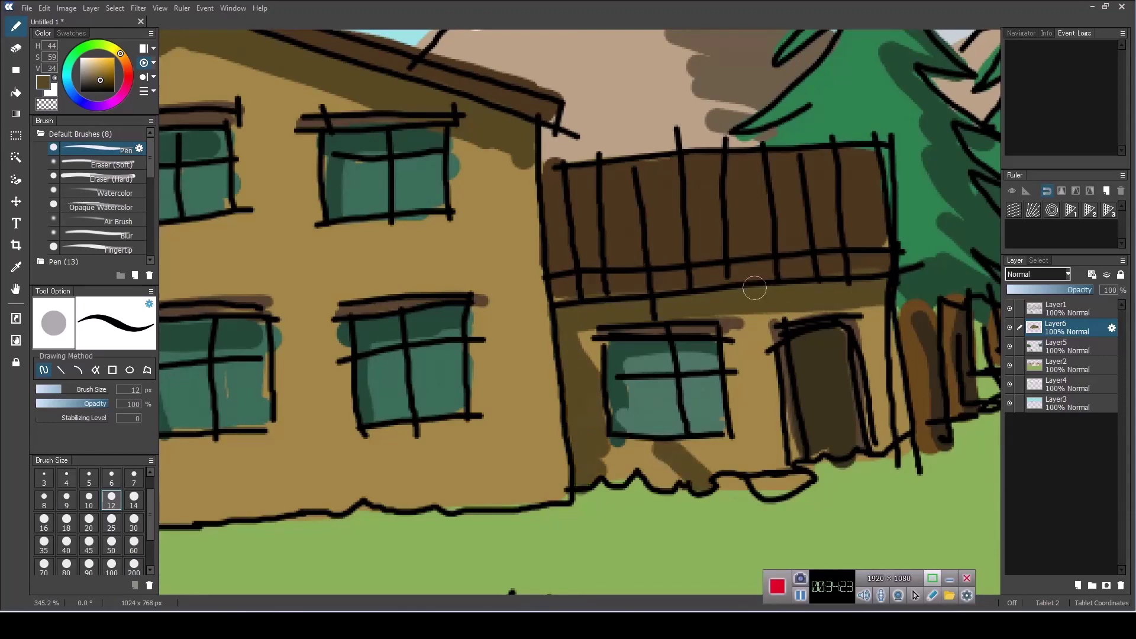
drag(655, 441, 601, 482)
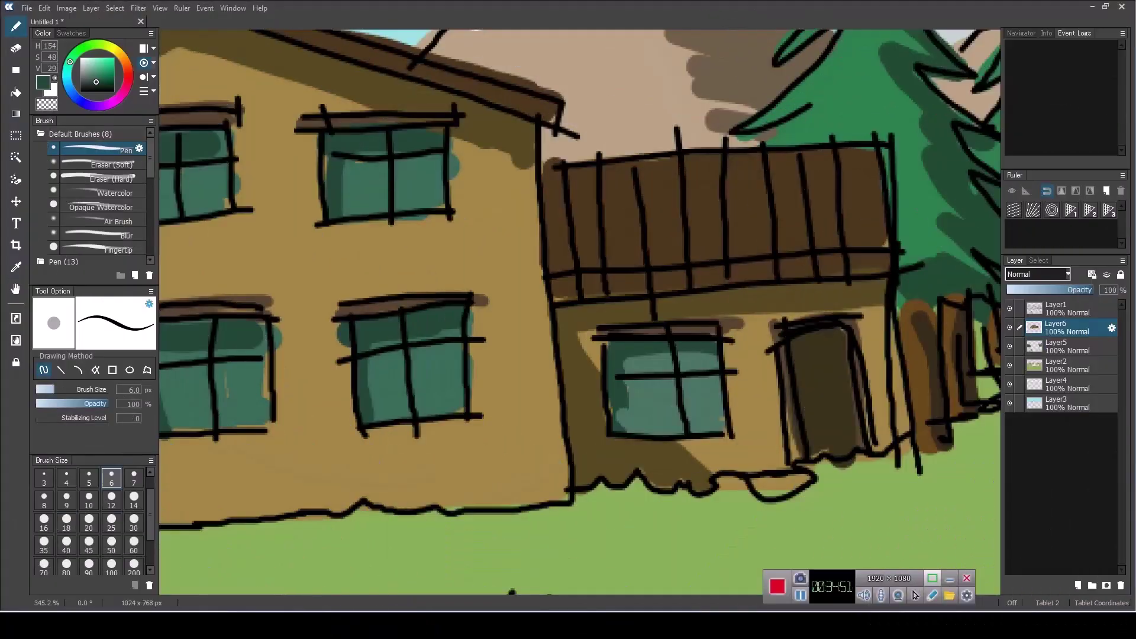
mouse_move(624, 392)
mouse_down()
mouse_move(662, 432)
mouse_move(612, 402)
mouse_up()
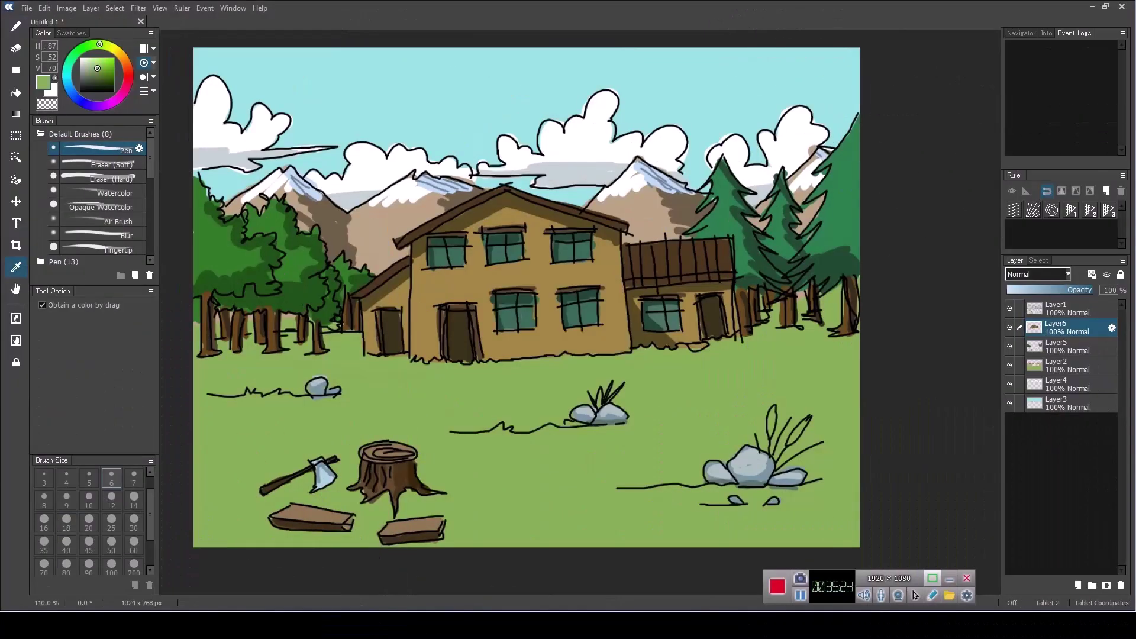
Stroke dark green shading along the left, middle and right ground lines, thickening the right ones at 12 px.
click(16, 26)
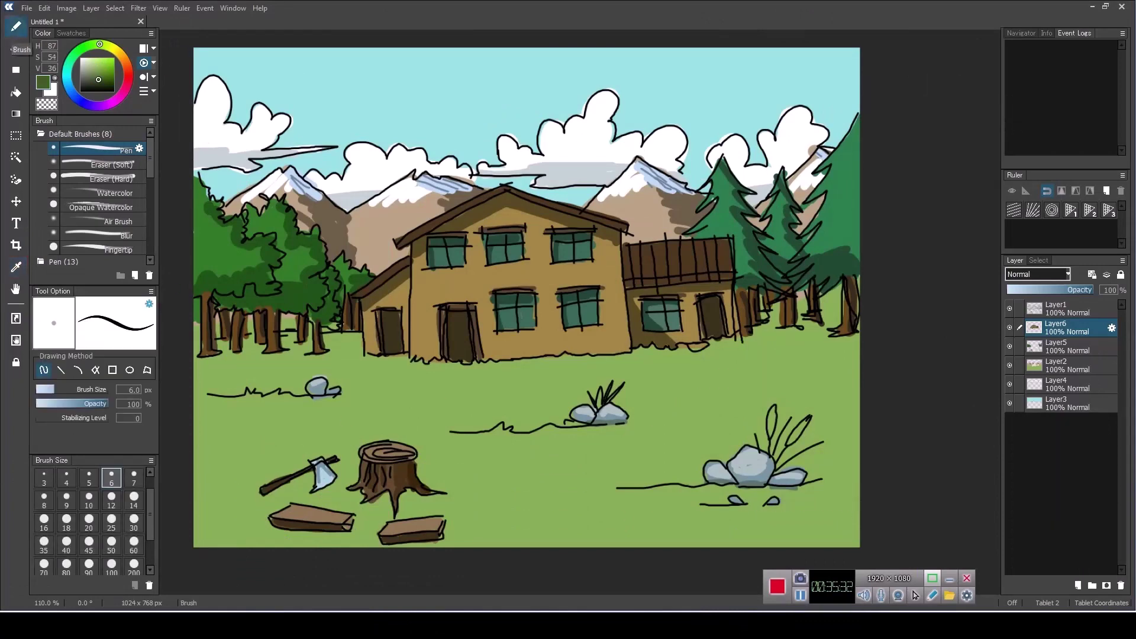
drag(202, 394, 324, 396)
drag(444, 439, 657, 422)
drag(598, 493, 784, 486)
drag(683, 509, 793, 508)
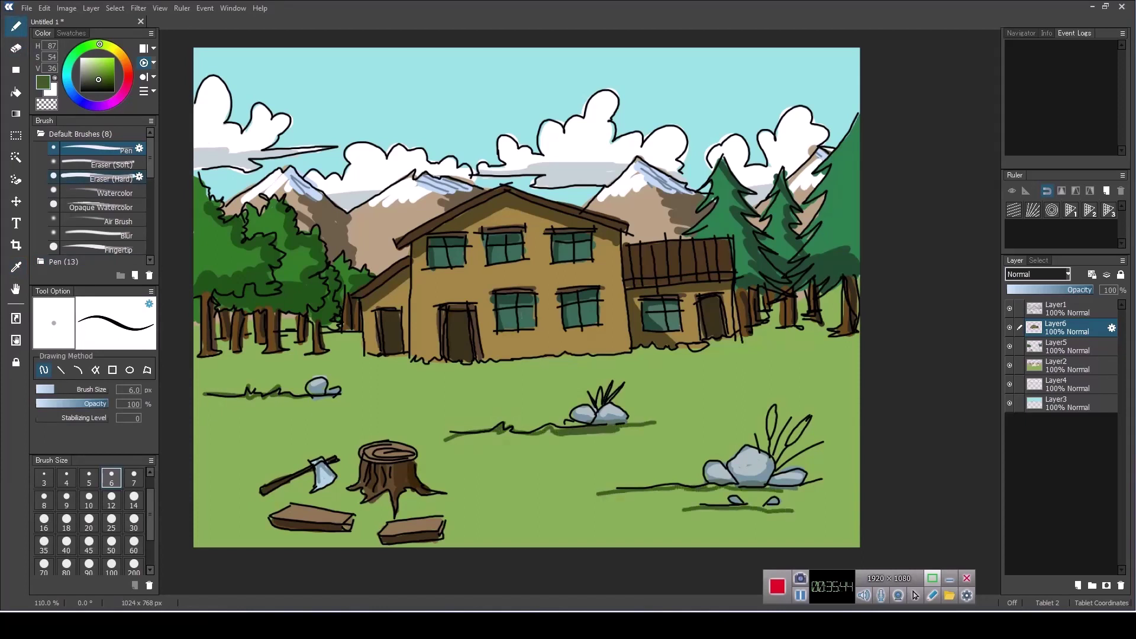
click(111, 501)
drag(580, 498, 720, 485)
drag(672, 520, 834, 512)
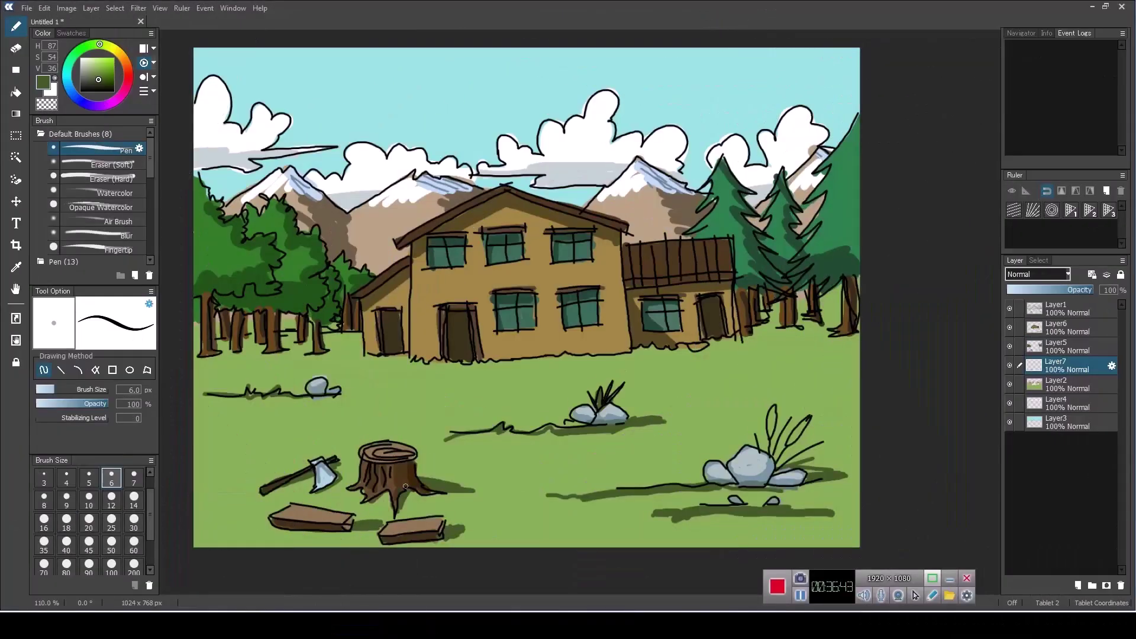
Paint dark green cast shadows beside the left, middle and right rocks.
drag(341, 393, 359, 395)
drag(322, 390, 352, 386)
drag(329, 388, 345, 383)
drag(621, 416, 648, 411)
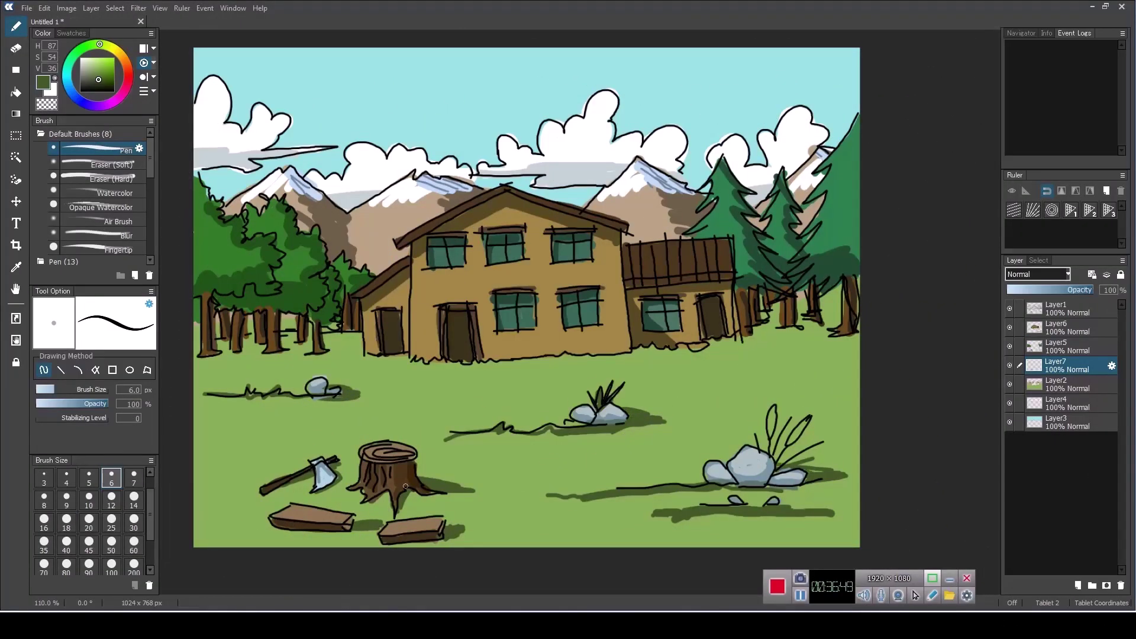
drag(823, 468, 770, 457)
Paint dark green shadows at the tree bases on both sides of the house and beside the stump.
drag(770, 314, 780, 306)
mouse_move(795, 314)
mouse_down()
mouse_move(807, 297)
mouse_move(845, 306)
mouse_move(754, 326)
mouse_move(775, 352)
mouse_up()
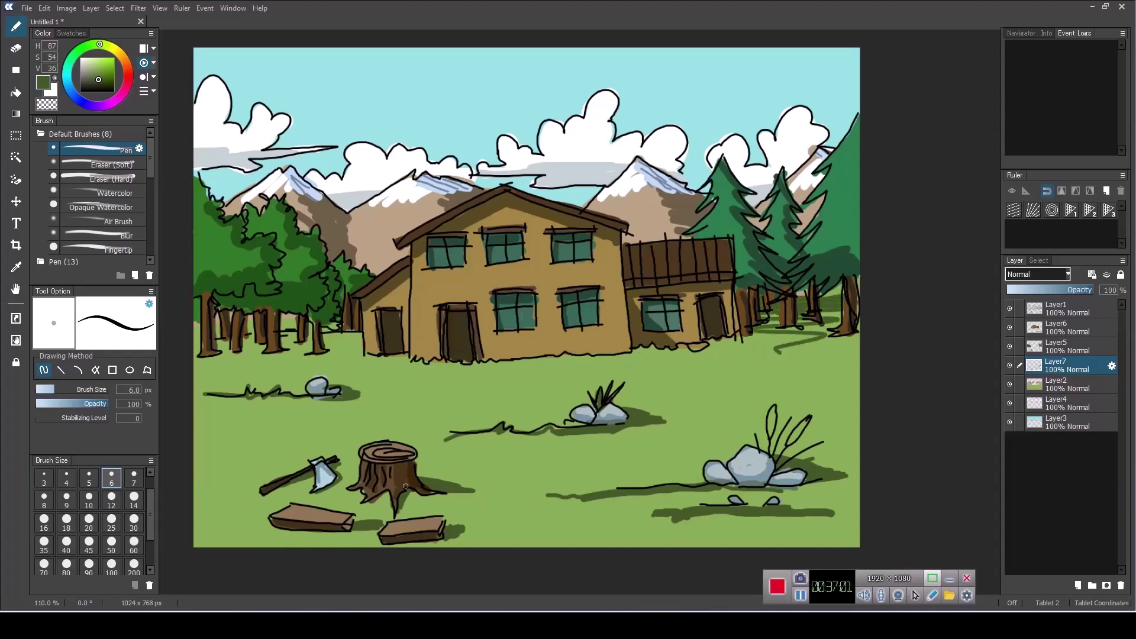
drag(281, 324, 298, 339)
mouse_move(321, 324)
mouse_down()
mouse_move(340, 338)
mouse_move(284, 350)
mouse_up()
drag(312, 351, 218, 360)
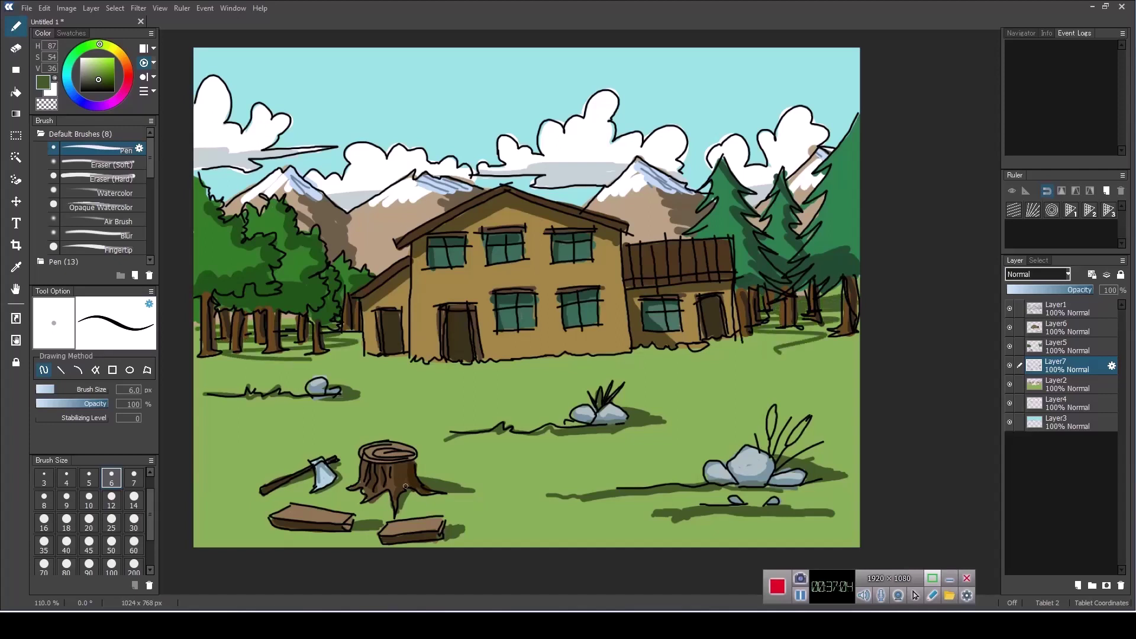
drag(415, 476, 472, 470)
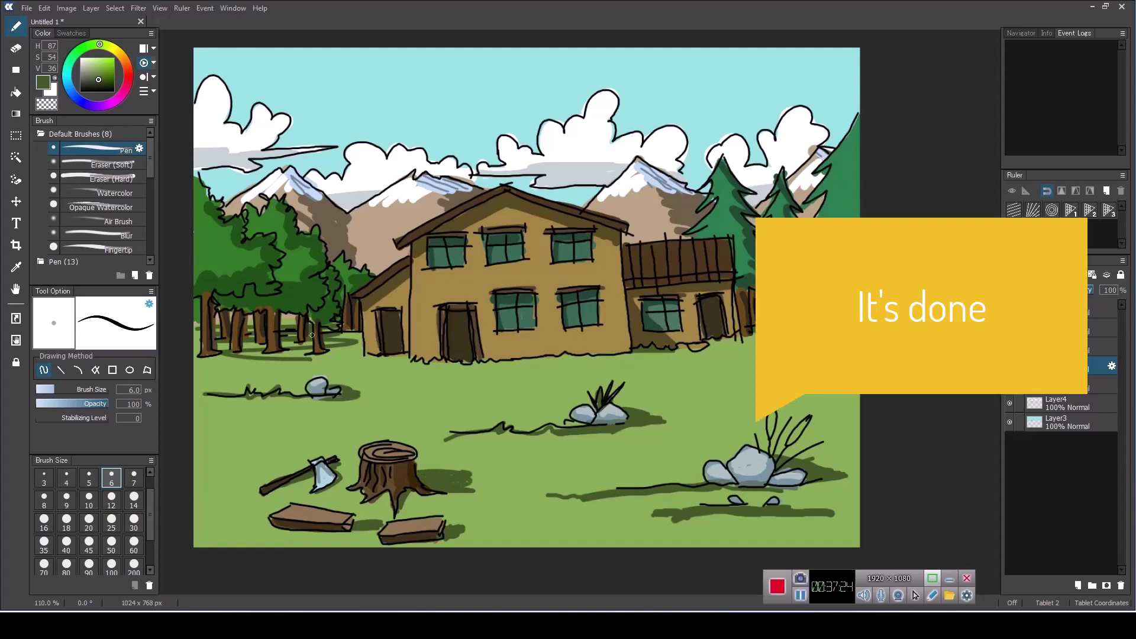